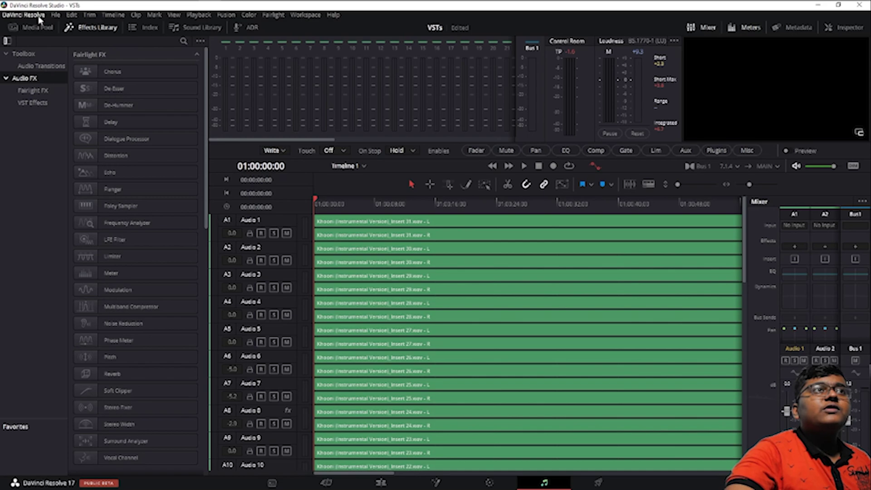
Step: In Project Settings, confirm Enable Dolby Atmos on the Fairlight page and save
{"action": "left_click", "coordinate": [56, 15]}
{"action": "left_click", "coordinate": [101, 190]}
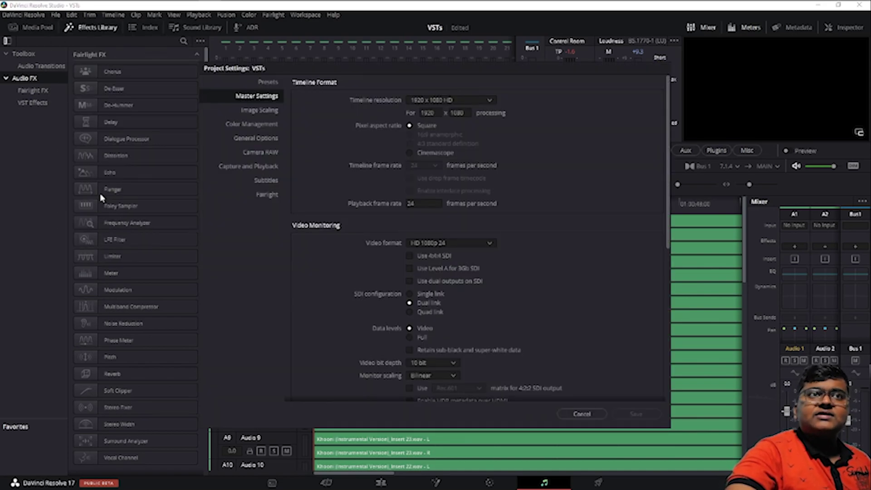
{"action": "left_click", "coordinate": [254, 197]}
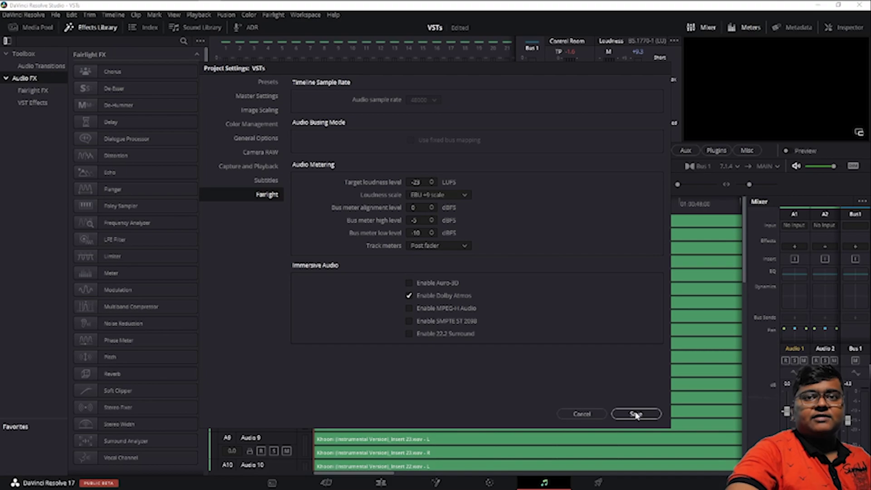
{"action": "left_click", "coordinate": [654, 412]}
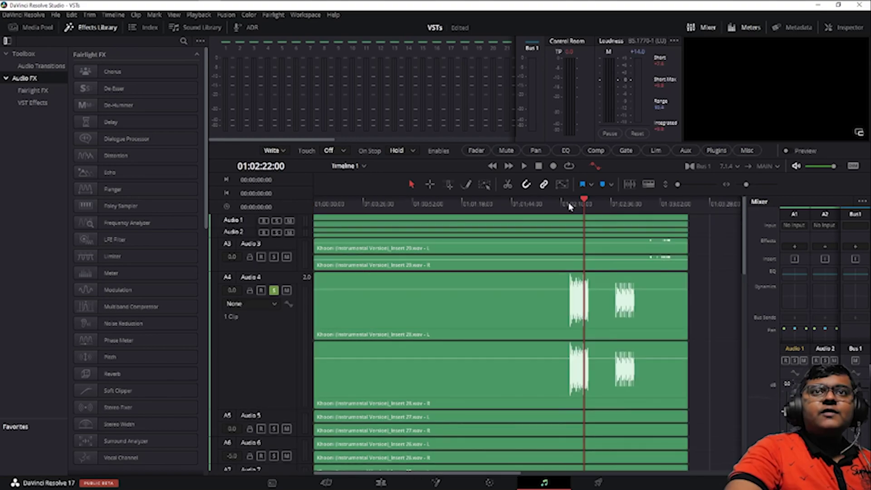
Step: Play Audio 4 and reshape its EQ: lift lows, cut Bands 3 and 4 (-20 dB), raise Band 5
{"action": "left_click", "coordinate": [569, 204]}
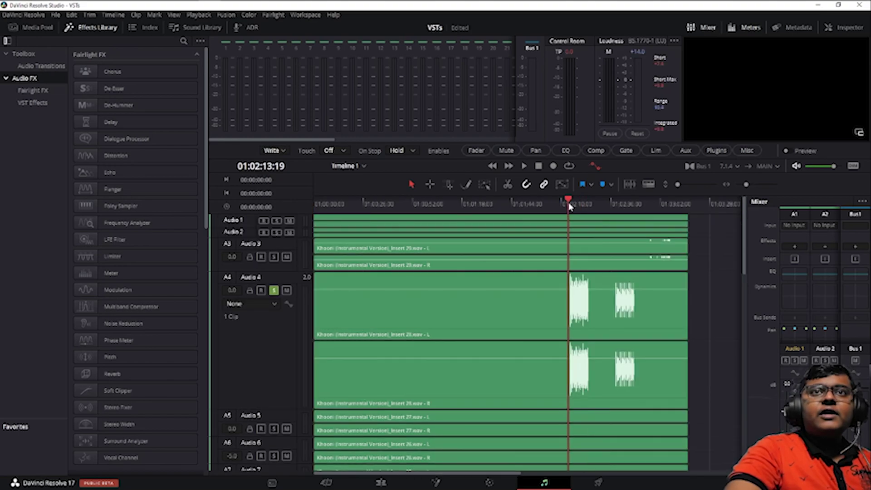
{"action": "key", "text": "space"}
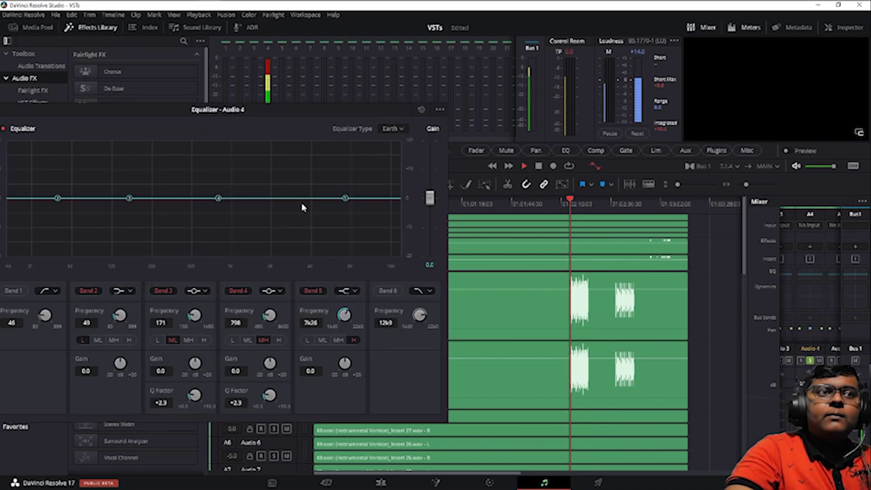
{"action": "left_click_drag", "start_coordinate": [56, 198], "coordinate": [62, 138]}
{"action": "left_click_drag", "start_coordinate": [129, 199], "coordinate": [135, 227]}
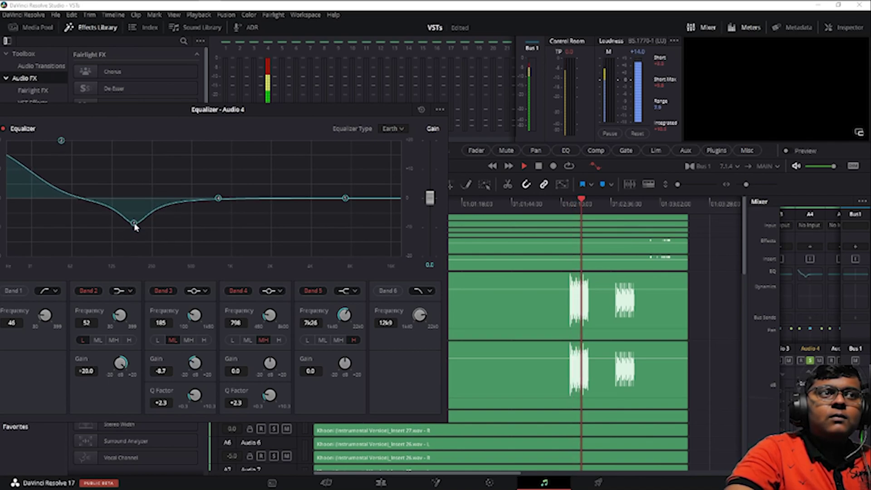
{"action": "left_click_drag", "start_coordinate": [218, 199], "coordinate": [221, 257]}
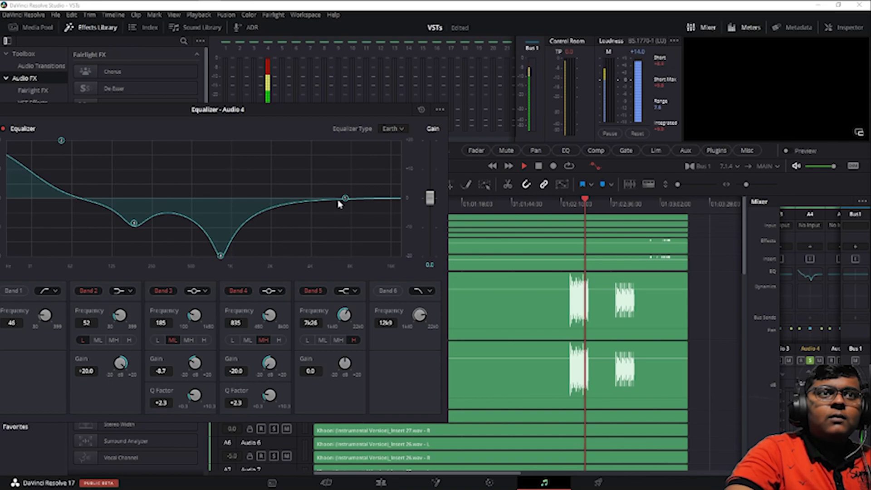
{"action": "left_click_drag", "start_coordinate": [348, 199], "coordinate": [346, 159]}
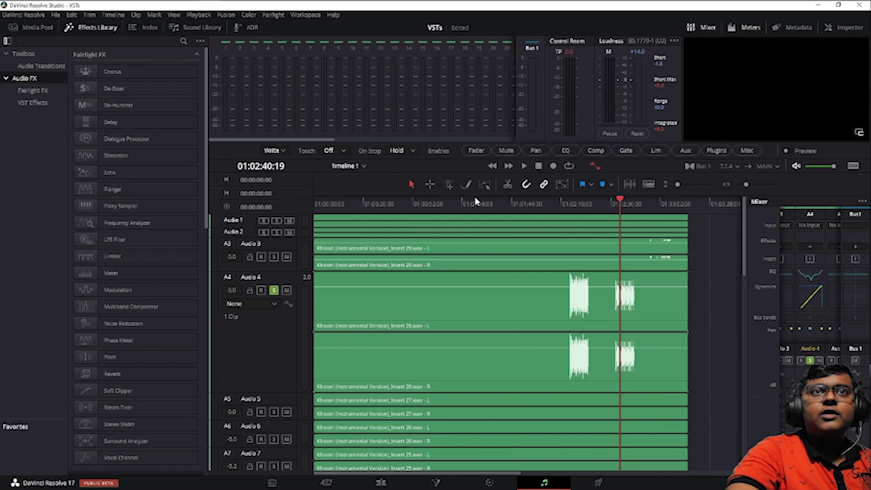
Step: Set the automation recording mode from Off to Latch
{"action": "left_click", "coordinate": [593, 167]}
{"action": "left_click", "coordinate": [594, 150]}
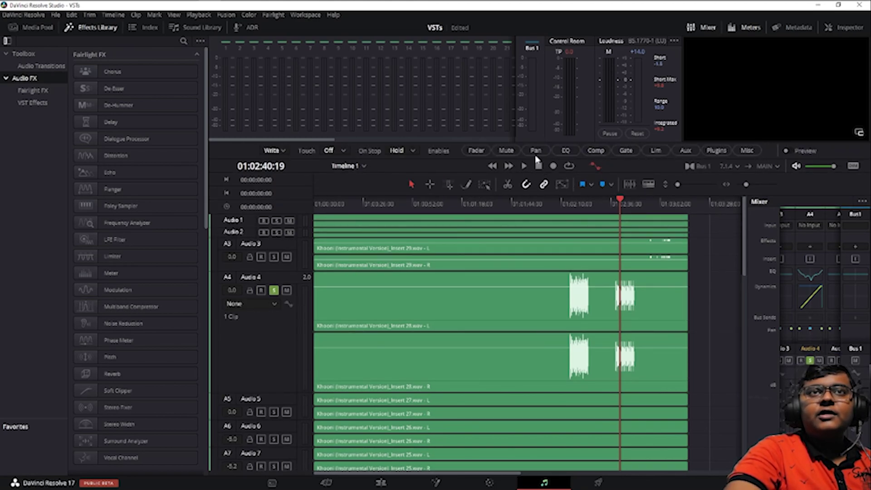
{"action": "left_click", "coordinate": [334, 151]}
{"action": "left_click", "coordinate": [338, 174]}
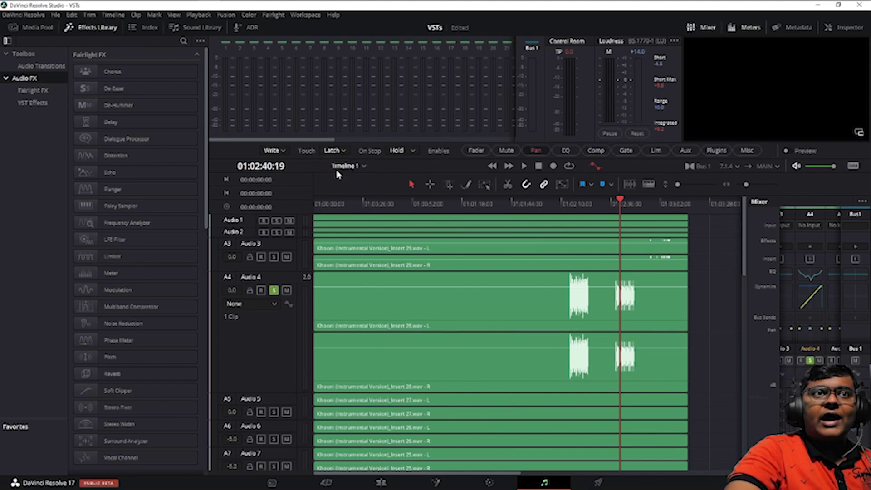
Step: Show the Pan > L/R Pan automation lane on Audio 4
{"action": "left_click", "coordinate": [266, 304]}
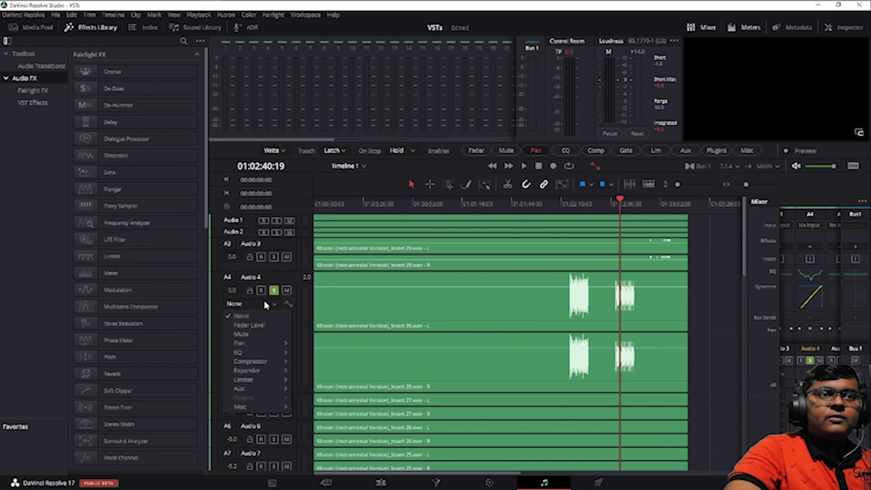
{"action": "mouse_move", "coordinate": [267, 347]}
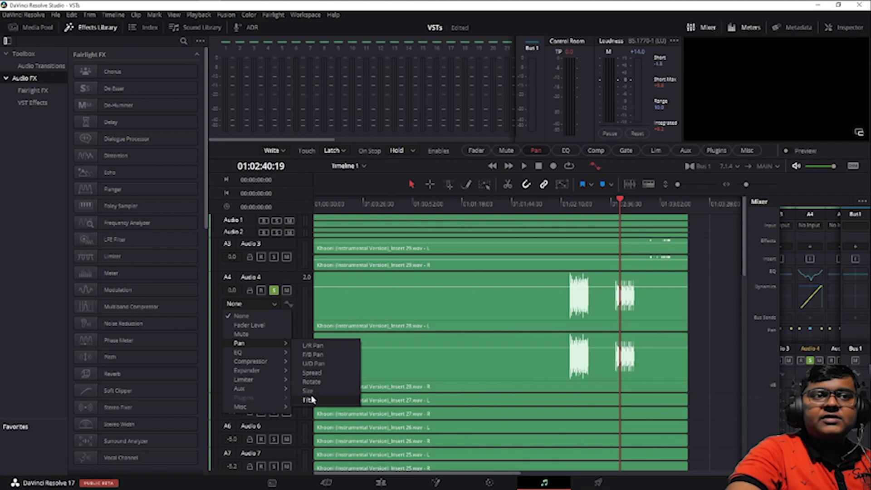
{"action": "left_click", "coordinate": [316, 349]}
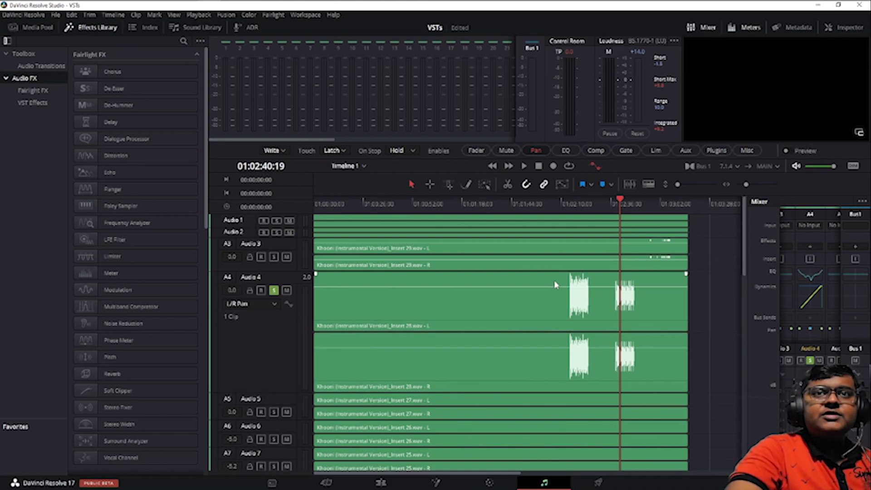
Step: Scroll to Audio 8 and play from around 01:00:54, then move the playhead to about 01:01:36
{"action": "scroll", "coordinate": [499, 317], "scroll_direction": "down", "scroll_amount": 5}
{"action": "left_click", "coordinate": [442, 204]}
{"action": "key", "text": "space"}
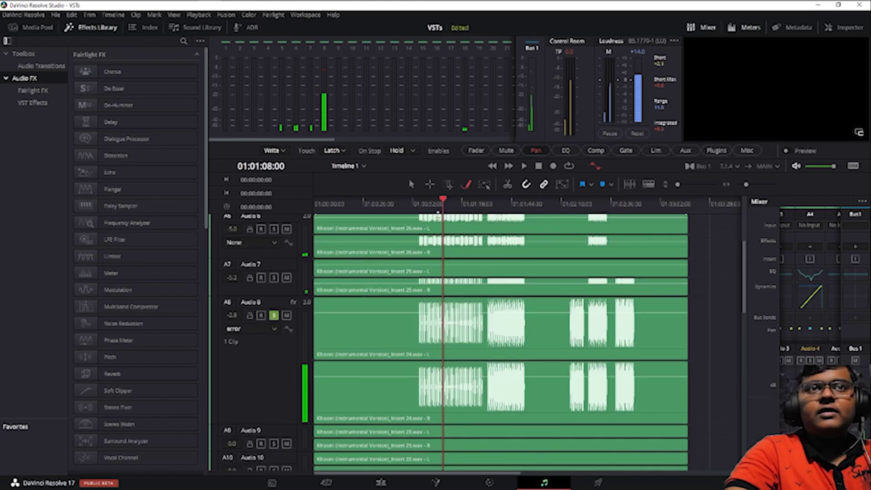
{"action": "left_click", "coordinate": [418, 204]}
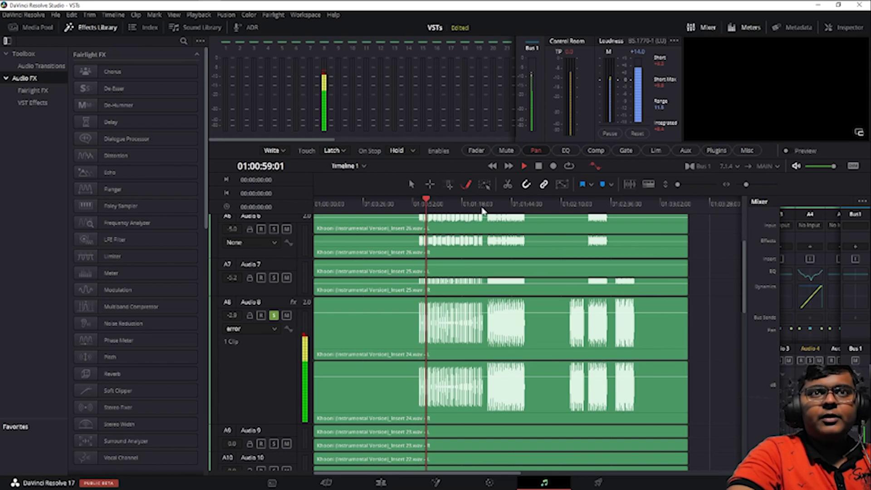
{"action": "left_click_drag", "start_coordinate": [478, 206], "coordinate": [490, 209]}
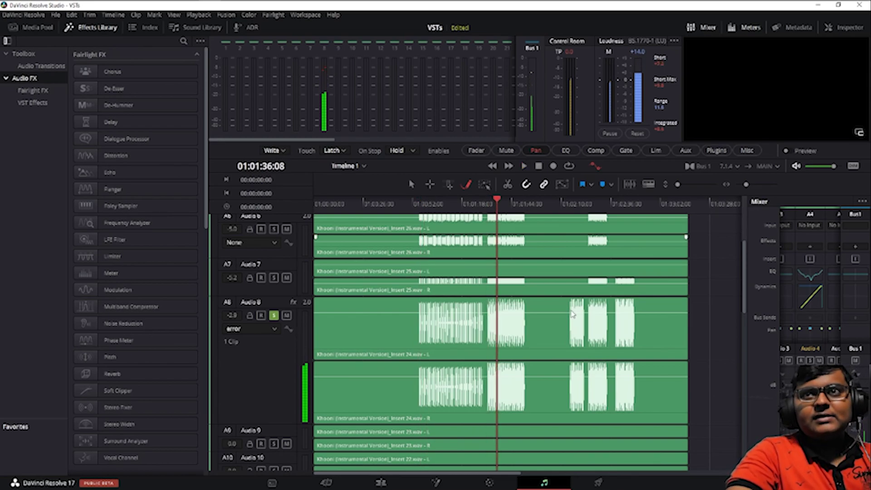
Step: Show L/R Pan automation on Audio 8 and set the playhead back to 01:01:30
{"action": "left_click", "coordinate": [262, 327]}
{"action": "mouse_move", "coordinate": [264, 370]}
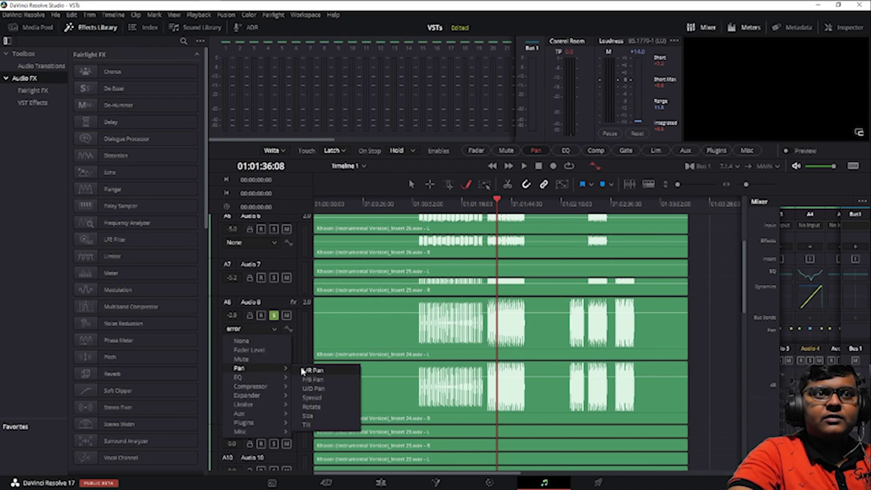
{"action": "left_click", "coordinate": [318, 370]}
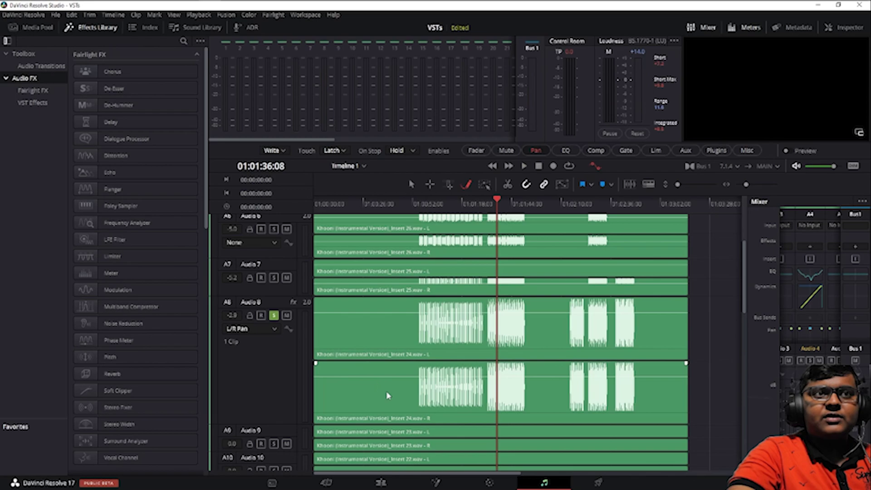
{"action": "left_click_drag", "start_coordinate": [494, 207], "coordinate": [486, 203]}
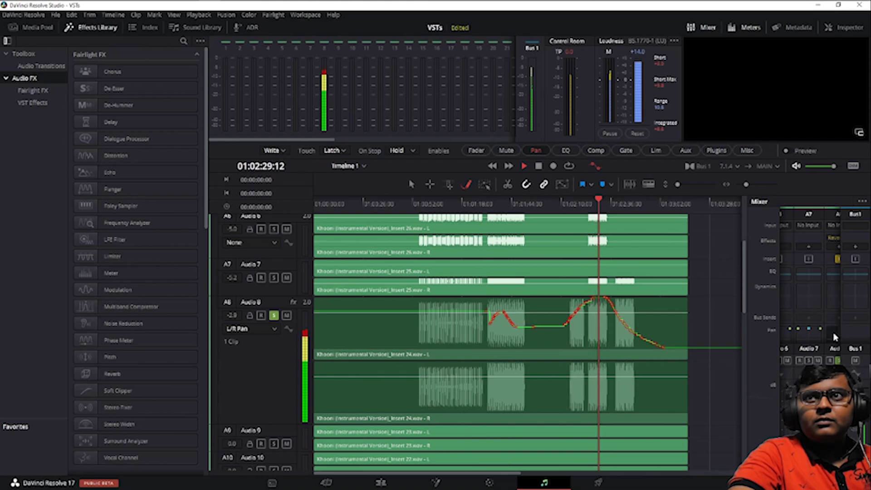
Step: Record an Audio 8 pan sweep during playback, turning Left/Right fully right then fully left
{"action": "left_click", "coordinate": [834, 335]}
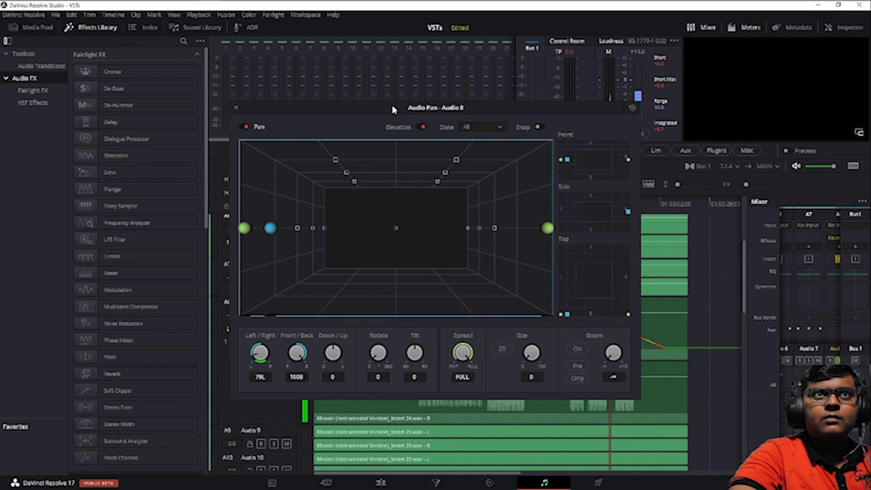
{"action": "left_click_drag", "start_coordinate": [393, 110], "coordinate": [243, 100]}
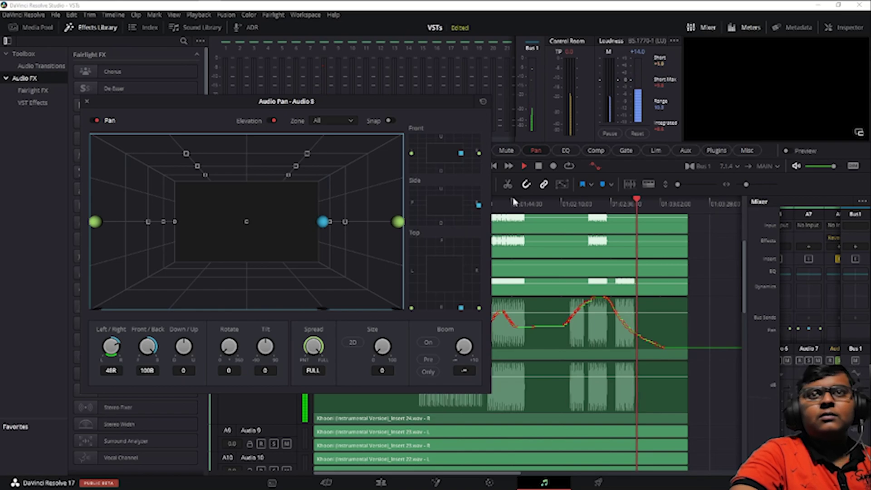
{"action": "left_click", "coordinate": [567, 207]}
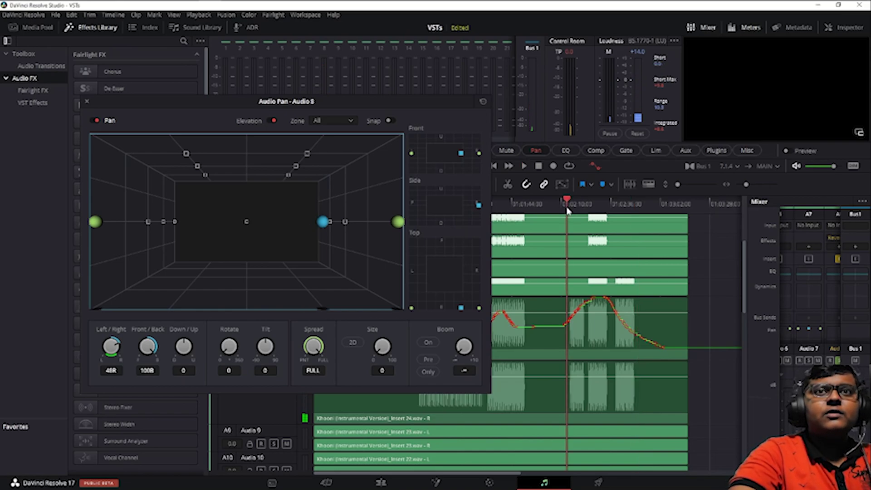
{"action": "key", "text": "space"}
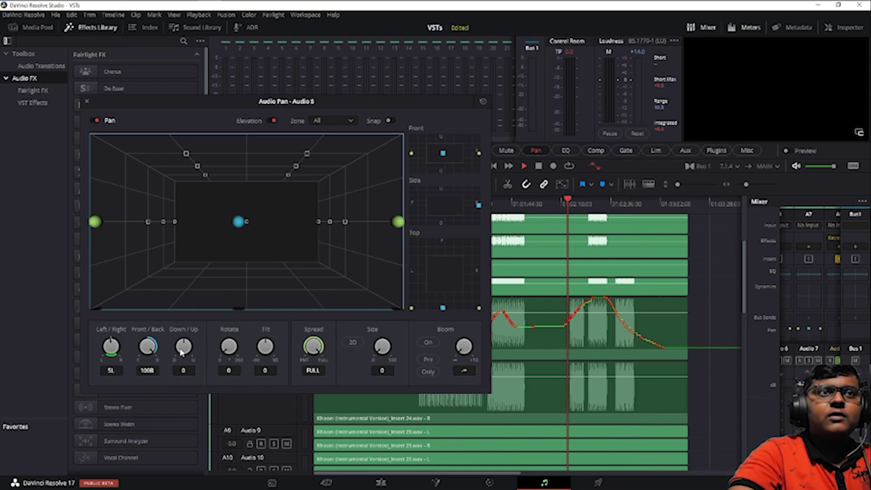
{"action": "left_click_drag", "start_coordinate": [117, 345], "coordinate": [190, 376]}
{"action": "left_click_drag", "start_coordinate": [259, 394], "coordinate": [93, 393]}
Step: Close the pan window and play the mix in the Immersive Audio Space View Scope
{"action": "left_click", "coordinate": [87, 101]}
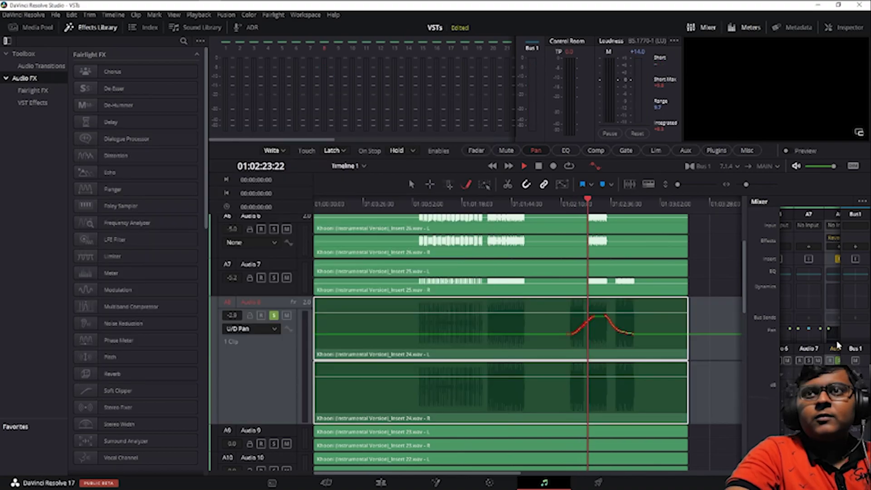
{"action": "left_click", "coordinate": [273, 15]}
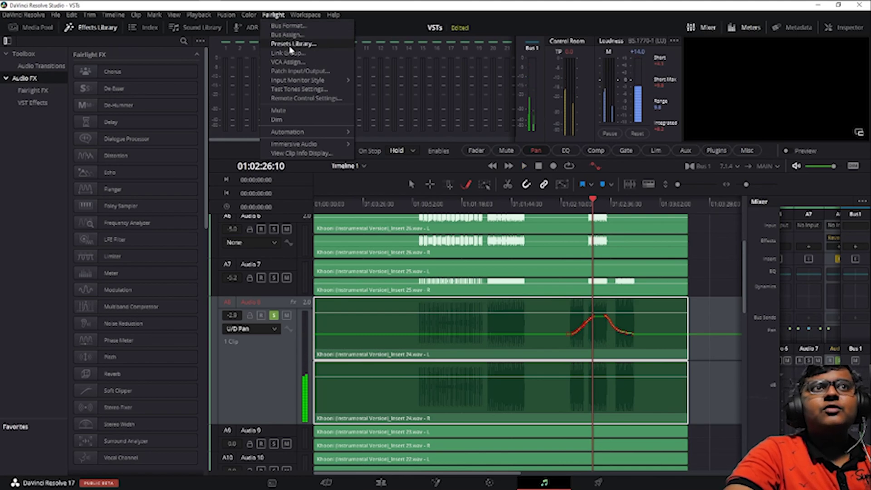
{"action": "mouse_move", "coordinate": [303, 135]}
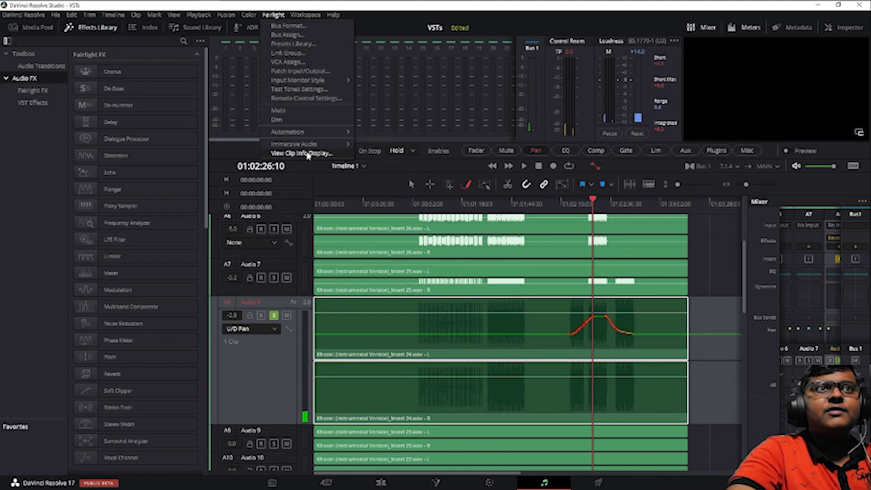
{"action": "left_click", "coordinate": [390, 156]}
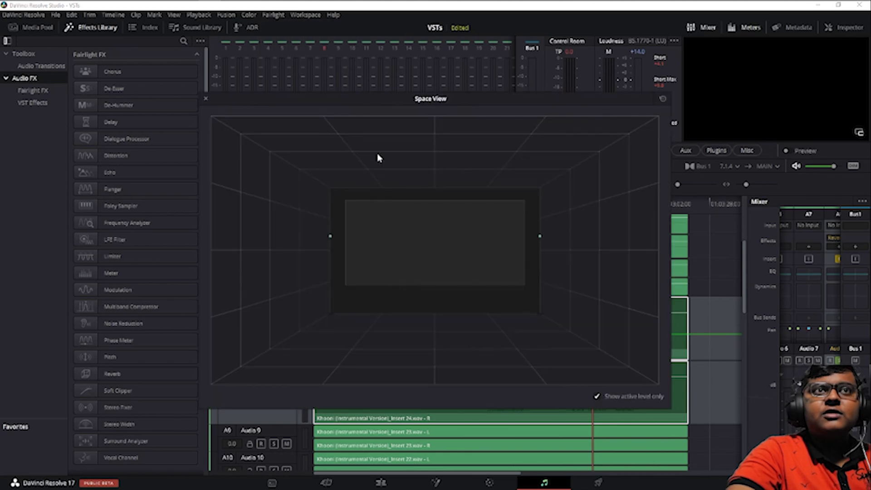
{"action": "key", "text": "space"}
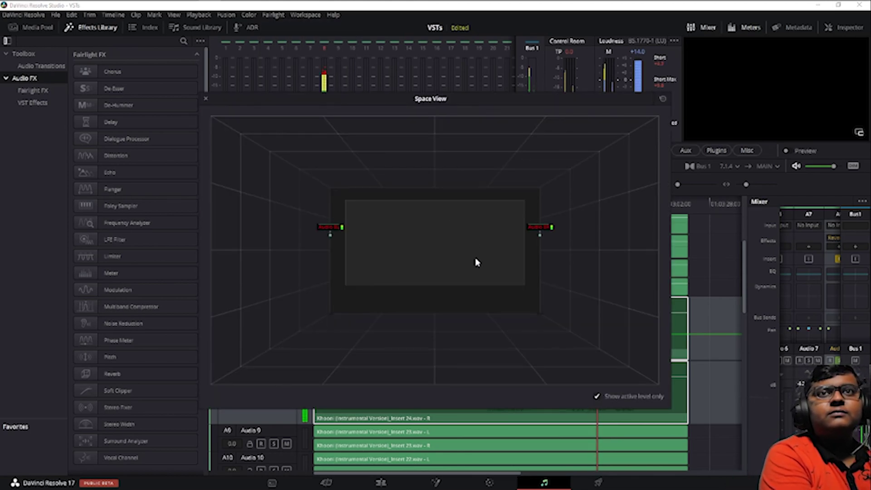
{"action": "left_click_drag", "start_coordinate": [427, 99], "coordinate": [169, 82]}
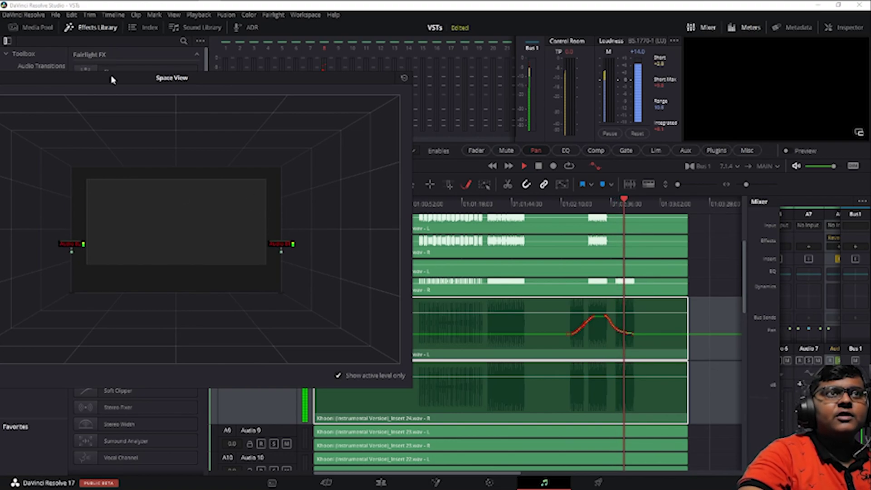
Step: Stop playback, close the Space View and shrink the Audio 8 track height
{"action": "key", "text": "space"}
{"action": "left_click_drag", "start_coordinate": [272, 425], "coordinate": [278, 344]}
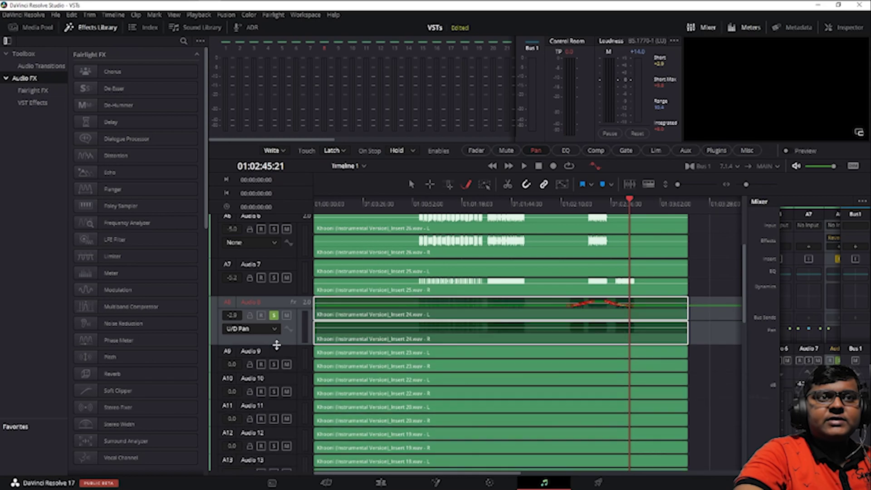
{"action": "left_click", "coordinate": [596, 483]}
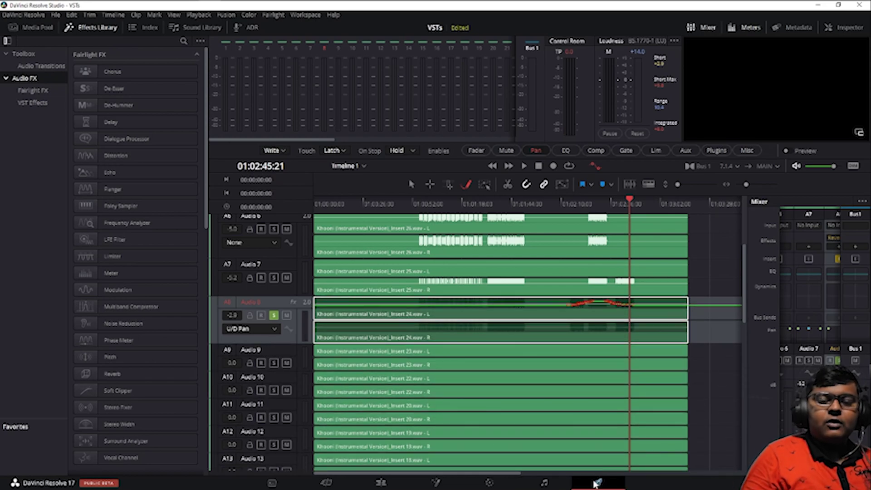
Step: Open the Deliver page and name the render file Mospa
{"action": "left_click", "coordinate": [597, 484]}
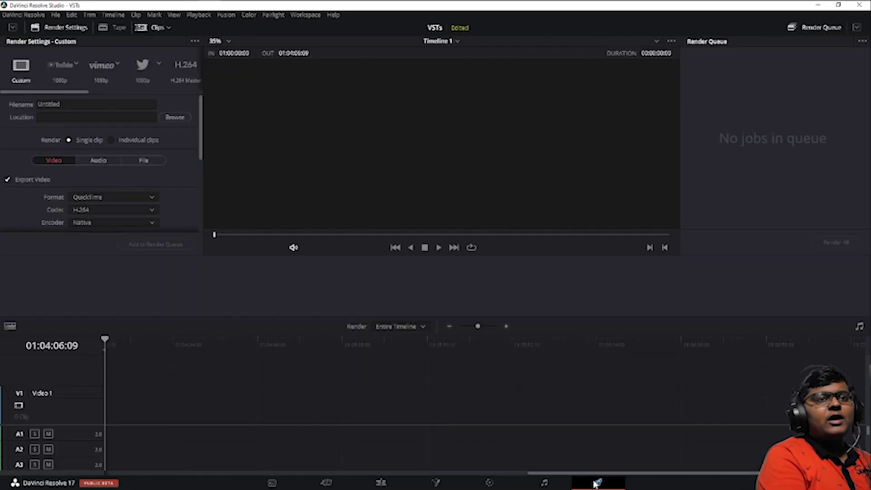
{"action": "left_click", "coordinate": [544, 483]}
{"action": "left_click", "coordinate": [598, 483]}
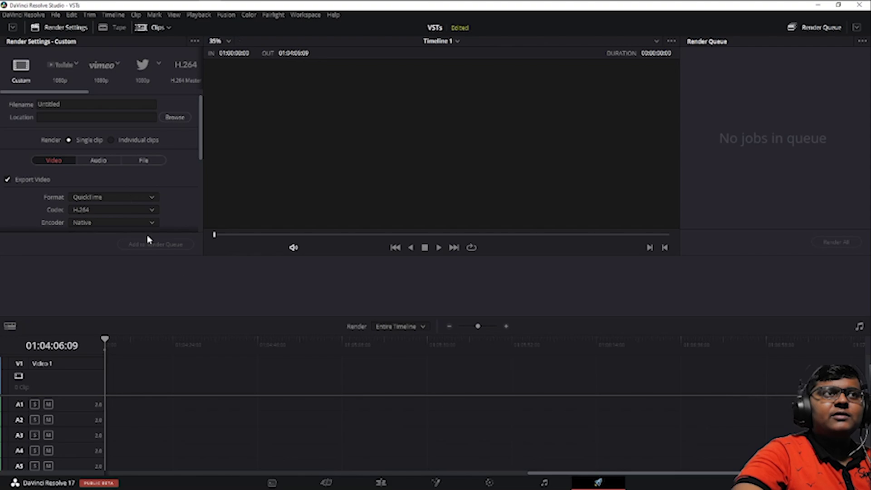
{"action": "left_click", "coordinate": [381, 482]}
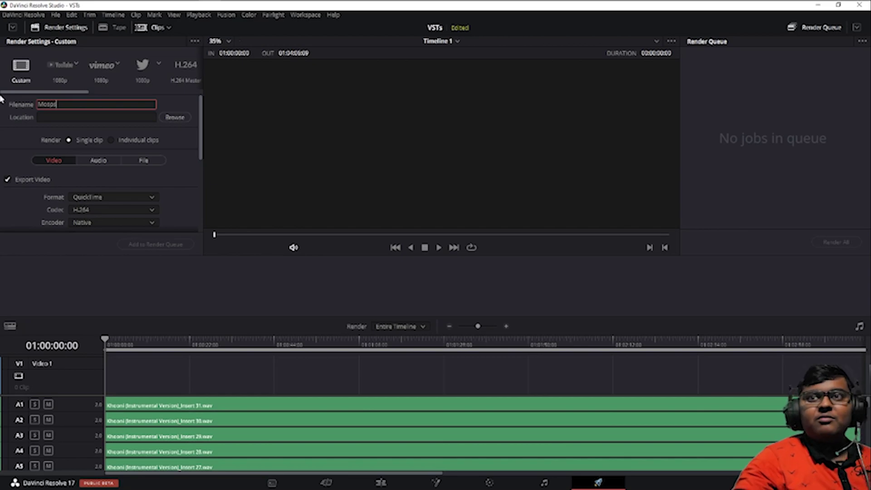
{"action": "left_click", "coordinate": [184, 134]}
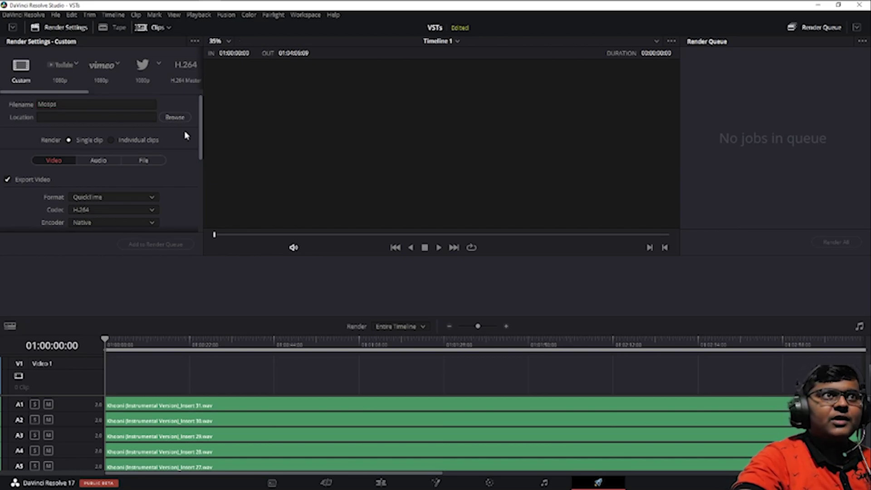
Step: Check the Format list and keep QuickTime as the output format
{"action": "left_click", "coordinate": [109, 197]}
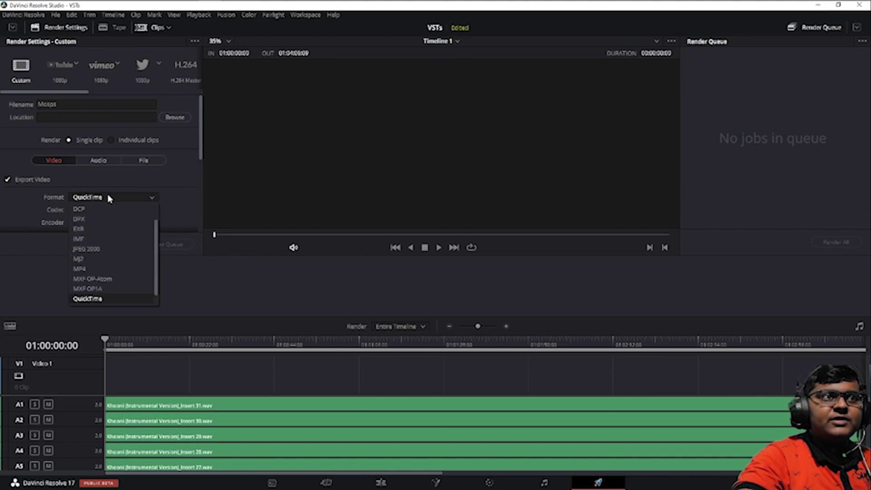
{"action": "scroll", "coordinate": [109, 294], "scroll_direction": "down", "scroll_amount": 1}
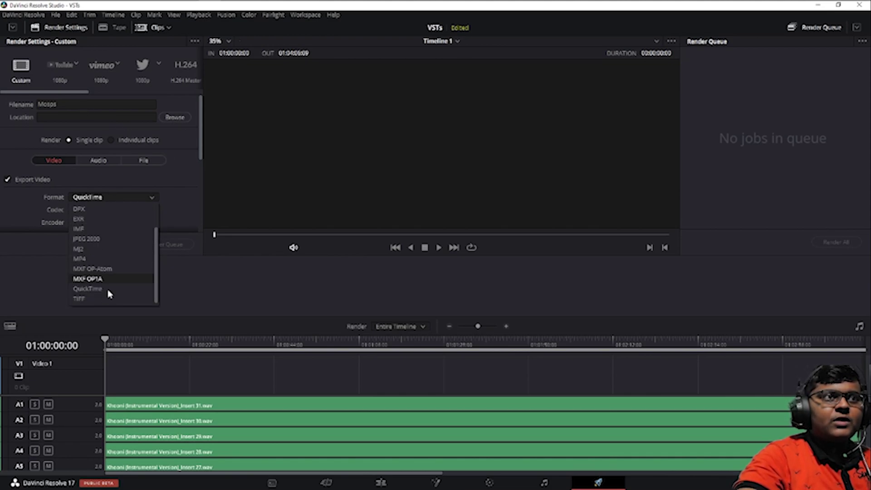
{"action": "left_click", "coordinate": [91, 288]}
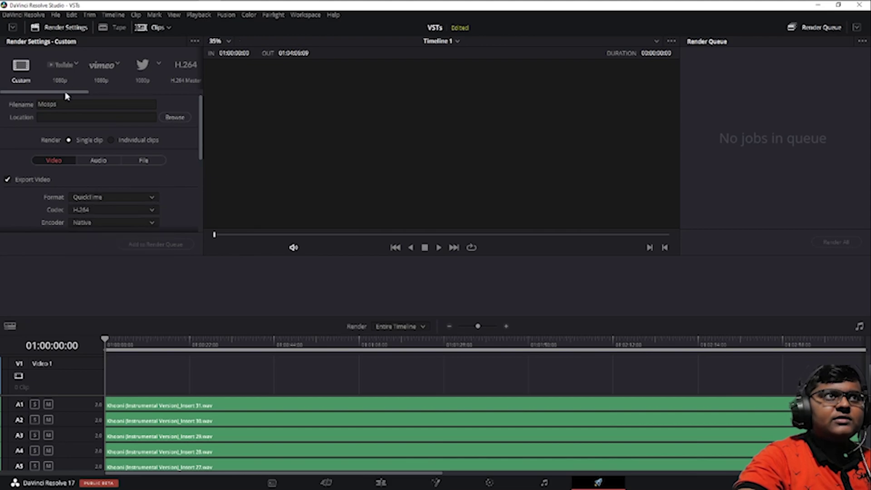
{"action": "left_click_drag", "start_coordinate": [66, 92], "coordinate": [125, 92]}
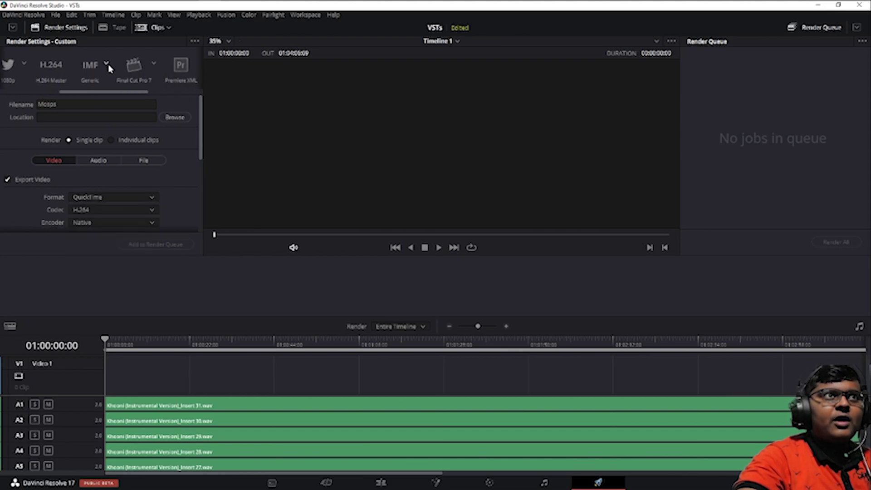
Step: Choose the IMF > Netflix render preset
{"action": "left_click", "coordinate": [107, 65]}
{"action": "left_click", "coordinate": [100, 97]}
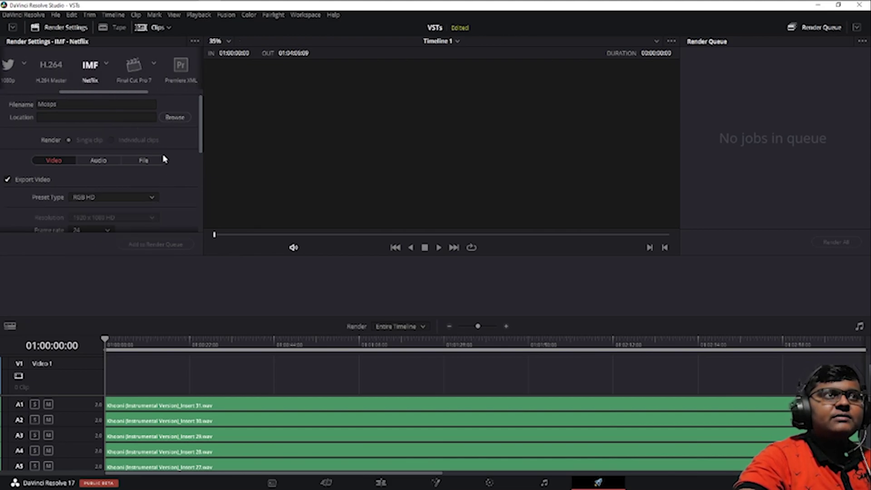
{"action": "scroll", "coordinate": [172, 177], "scroll_direction": "down", "scroll_amount": 1}
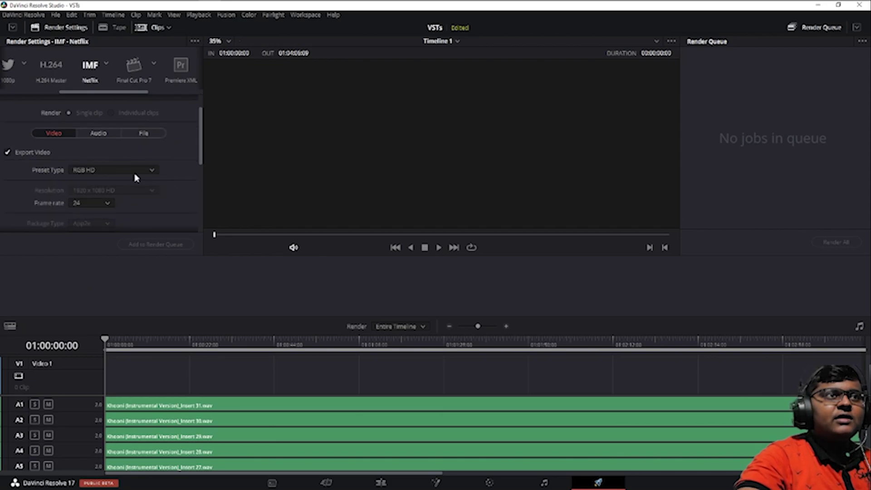
{"action": "scroll", "coordinate": [136, 177], "scroll_direction": "down", "scroll_amount": 6}
{"action": "scroll", "coordinate": [102, 136], "scroll_direction": "up", "scroll_amount": 5}
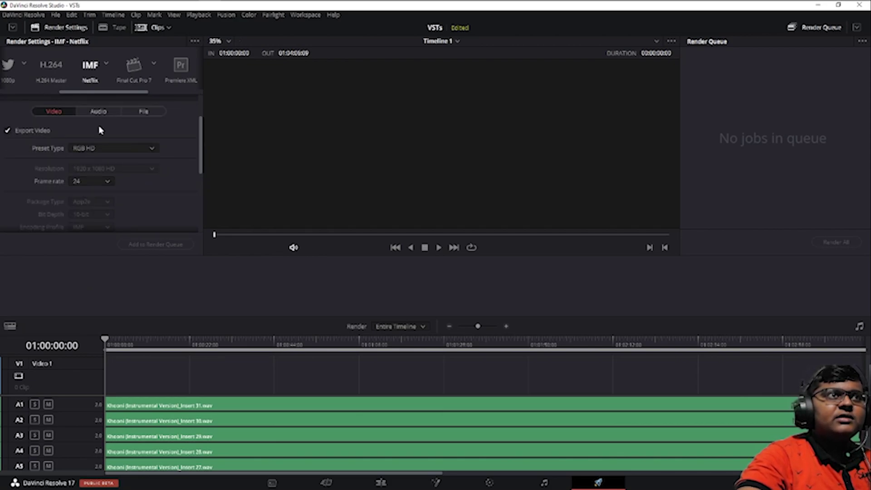
Step: Set audio Output Track 1 to Bus 1 (Dolby Atmos 9.1.6)
{"action": "left_click", "coordinate": [99, 112]}
{"action": "scroll", "coordinate": [124, 154], "scroll_direction": "down", "scroll_amount": 1}
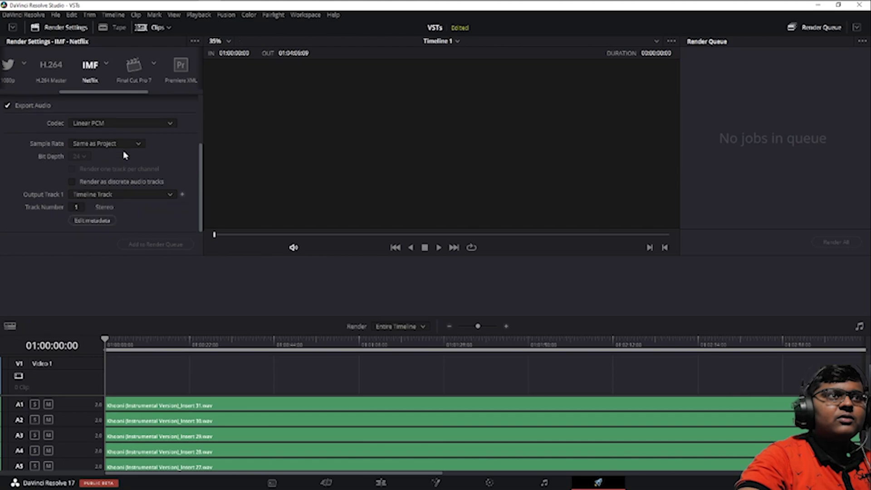
{"action": "left_click", "coordinate": [115, 194]}
{"action": "left_click", "coordinate": [116, 207]}
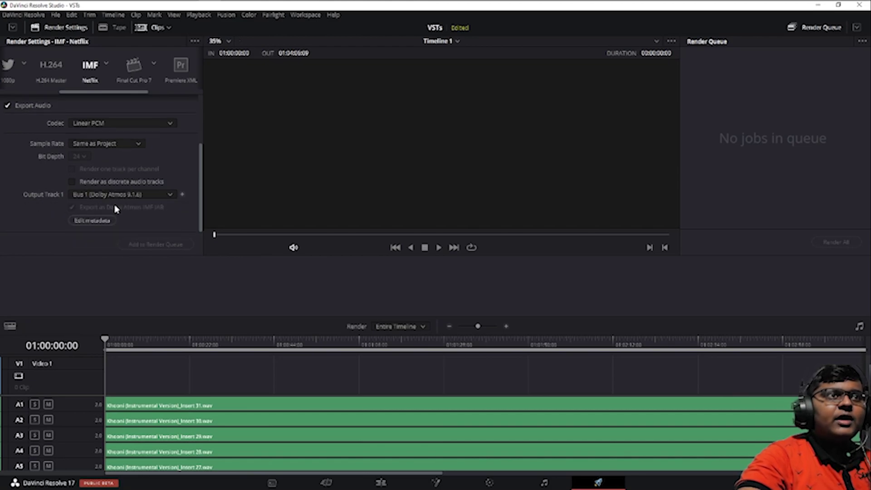
{"action": "left_click", "coordinate": [124, 195]}
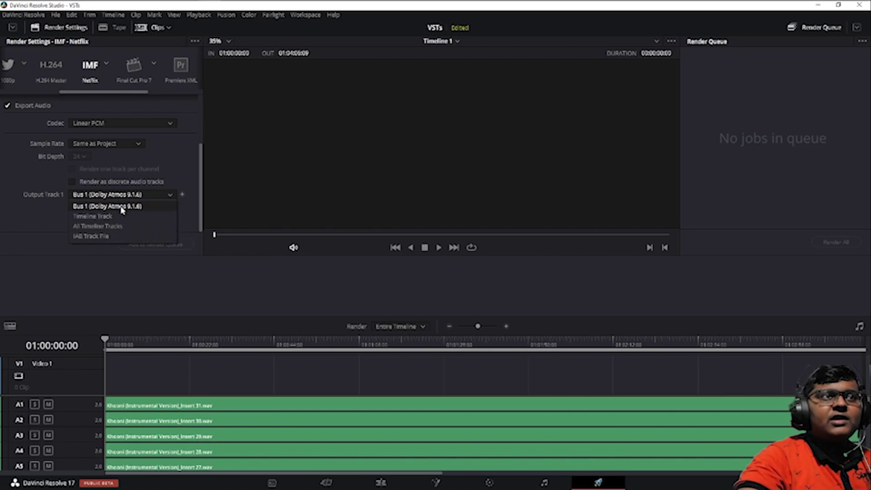
{"action": "left_click", "coordinate": [122, 207]}
{"action": "left_click", "coordinate": [127, 199]}
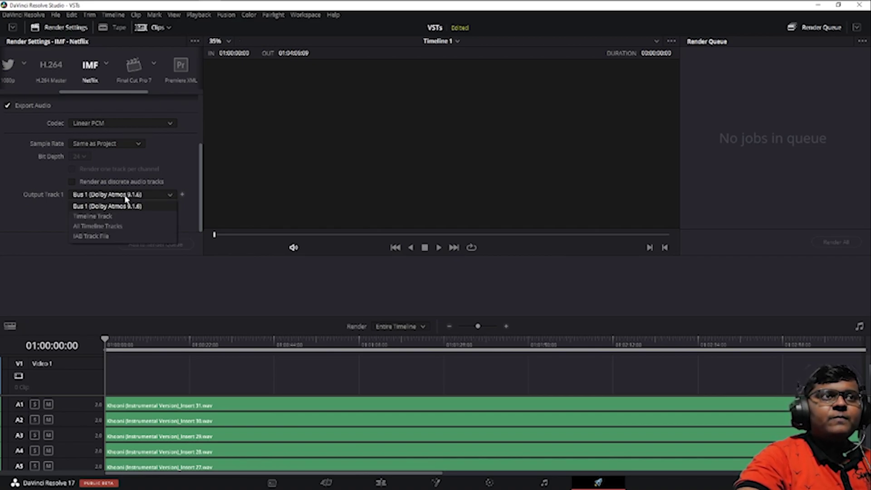
{"action": "left_click", "coordinate": [126, 198]}
Step: Turn video export back on in the video render settings
{"action": "scroll", "coordinate": [143, 209], "scroll_direction": "up", "scroll_amount": 3}
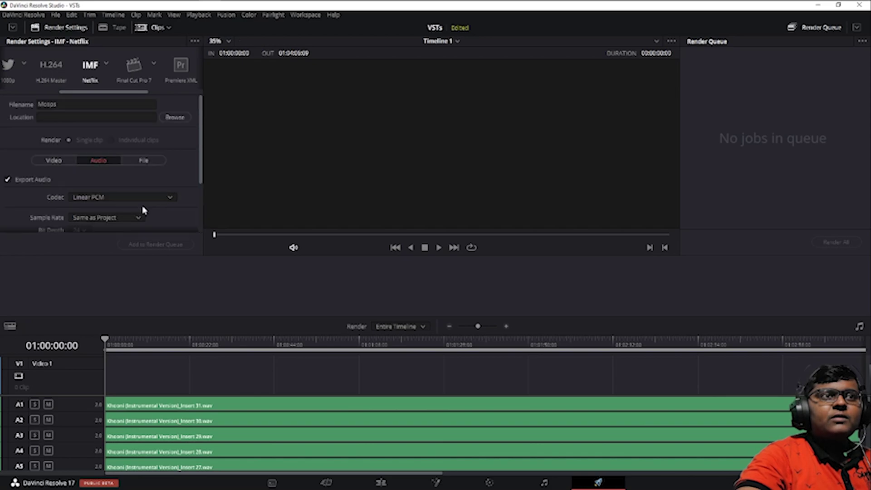
{"action": "scroll", "coordinate": [143, 209], "scroll_direction": "down", "scroll_amount": 3}
{"action": "scroll", "coordinate": [143, 209], "scroll_direction": "up", "scroll_amount": 3}
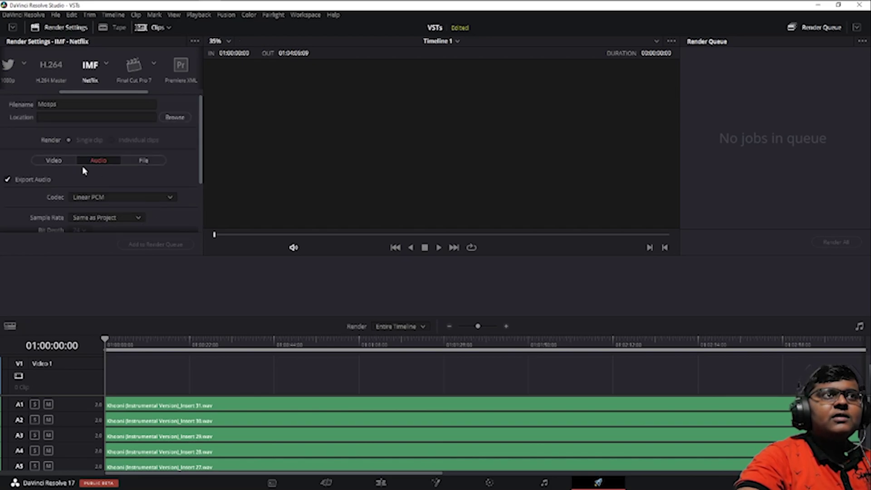
{"action": "left_click", "coordinate": [53, 160]}
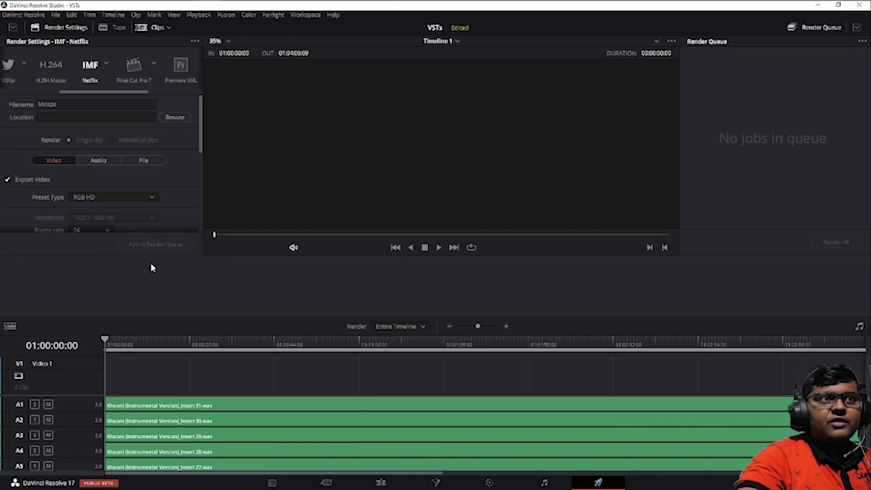
{"action": "left_click", "coordinate": [7, 180]}
Step: Review the audio render settings and return to the video settings
{"action": "left_click", "coordinate": [99, 160]}
{"action": "scroll", "coordinate": [93, 153], "scroll_direction": "up", "scroll_amount": 1}
{"action": "scroll", "coordinate": [93, 153], "scroll_direction": "up", "scroll_amount": 3}
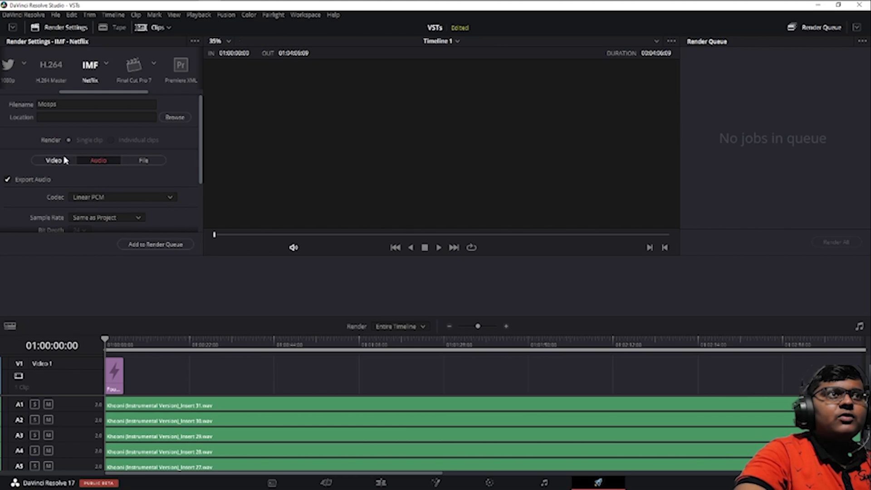
{"action": "left_click", "coordinate": [63, 158]}
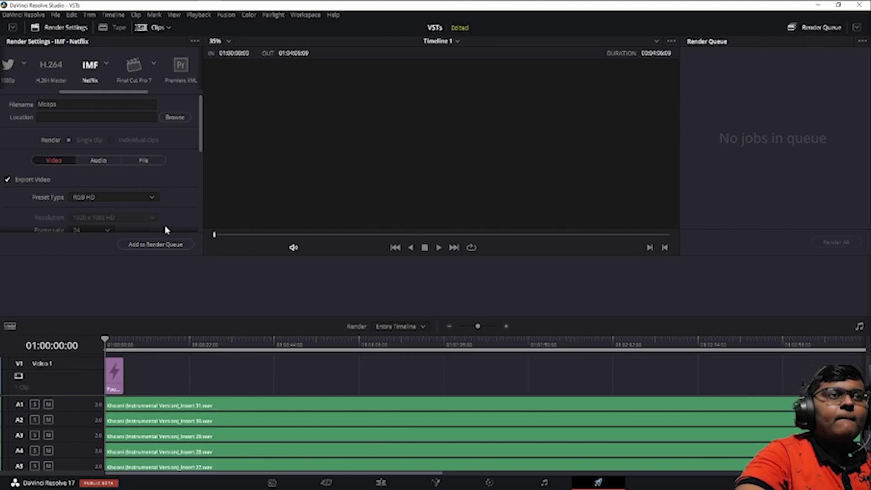
Step: Set the render location to the I:\Exports\Atmos demo folder
{"action": "left_click", "coordinate": [155, 245]}
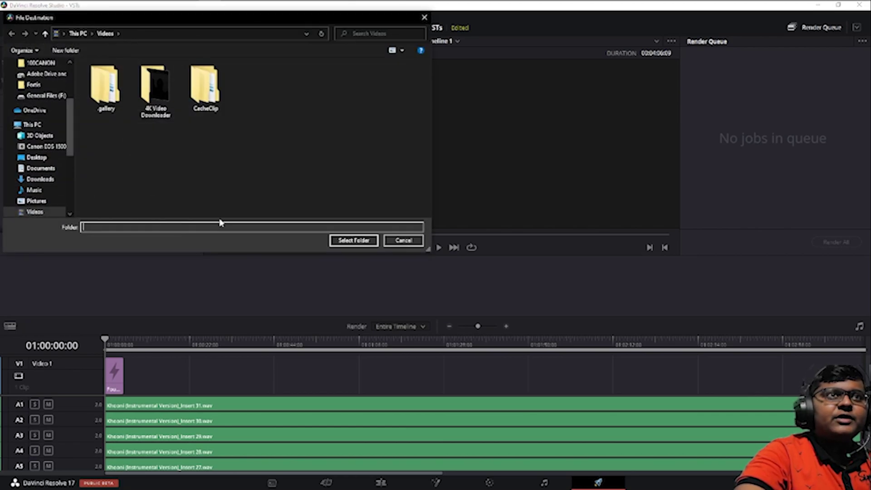
{"action": "scroll", "coordinate": [52, 156], "scroll_direction": "down", "scroll_amount": 3}
{"action": "scroll", "coordinate": [52, 156], "scroll_direction": "down", "scroll_amount": 1}
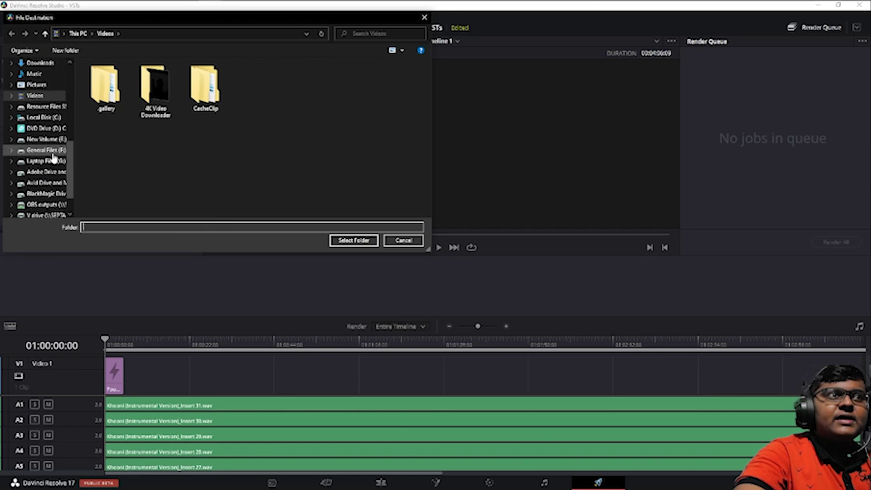
{"action": "left_click", "coordinate": [42, 194]}
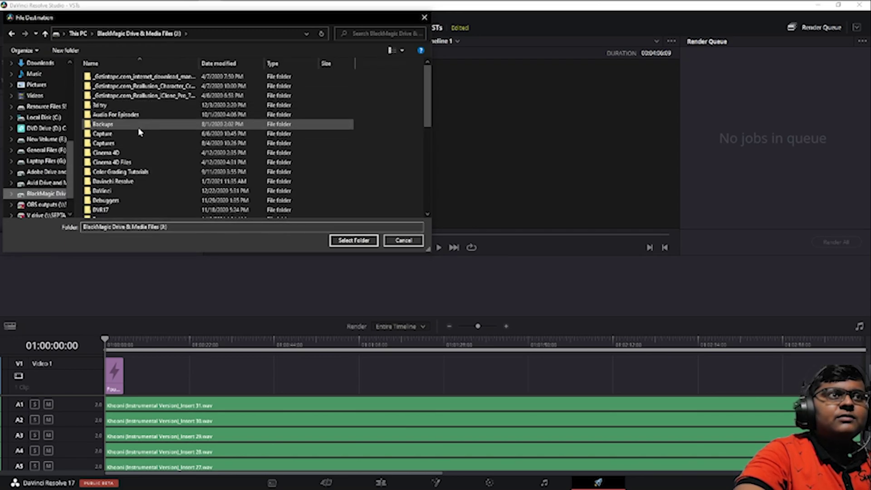
{"action": "left_click", "coordinate": [134, 124]}
{"action": "scroll", "coordinate": [134, 124], "scroll_direction": "down", "scroll_amount": 5}
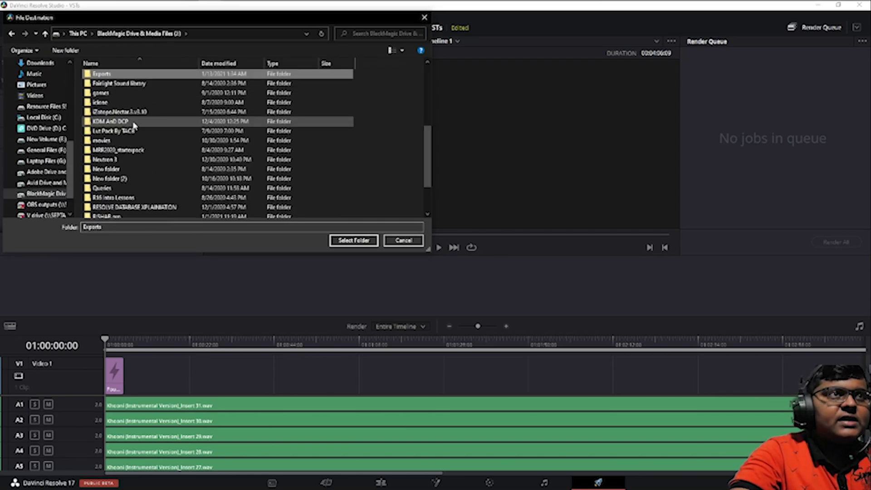
{"action": "double_click", "coordinate": [107, 76]}
{"action": "double_click", "coordinate": [108, 76]}
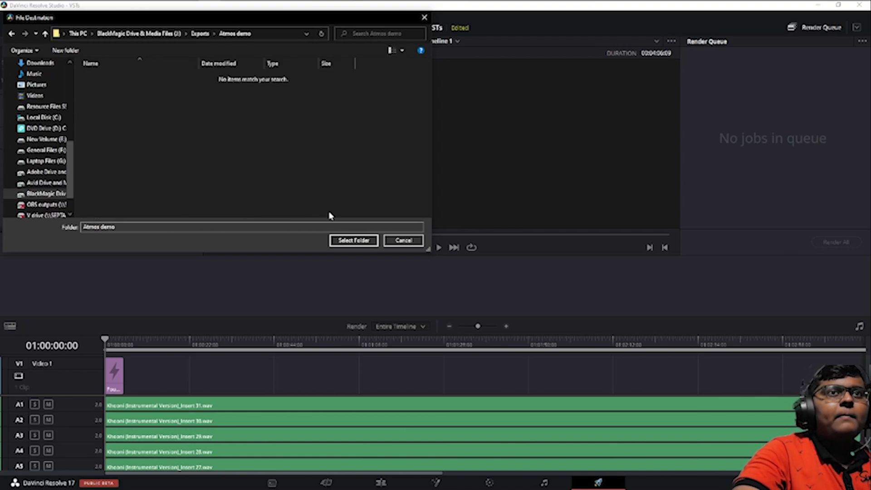
{"action": "left_click", "coordinate": [354, 241]}
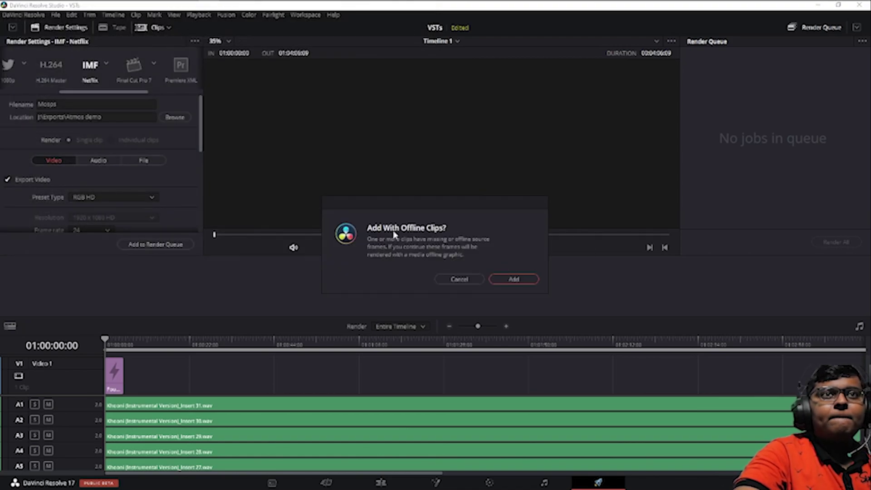
Step: Queue the job despite offline clips, Render All, and switch to the Edit page
{"action": "left_click", "coordinate": [513, 279]}
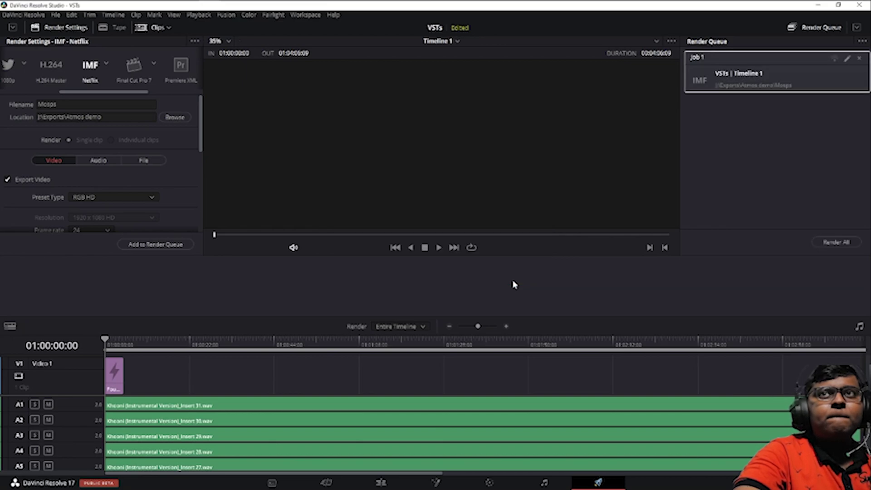
{"action": "left_click", "coordinate": [844, 244]}
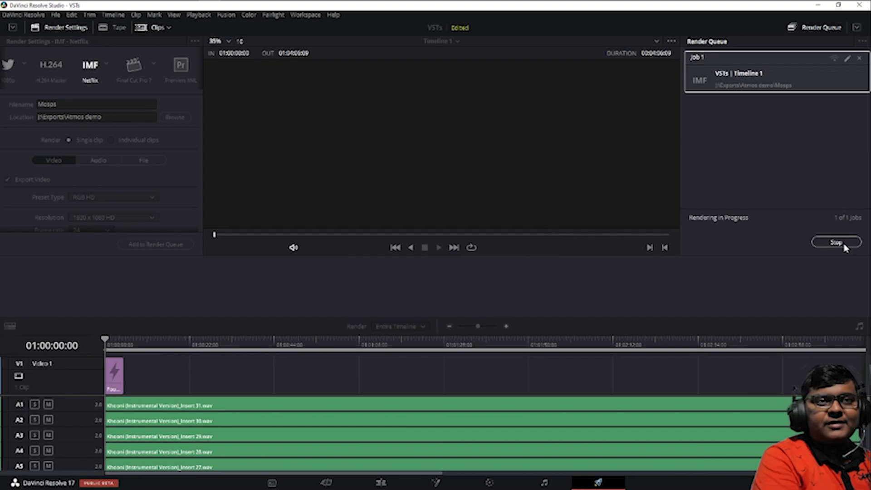
{"action": "left_click", "coordinate": [381, 482]}
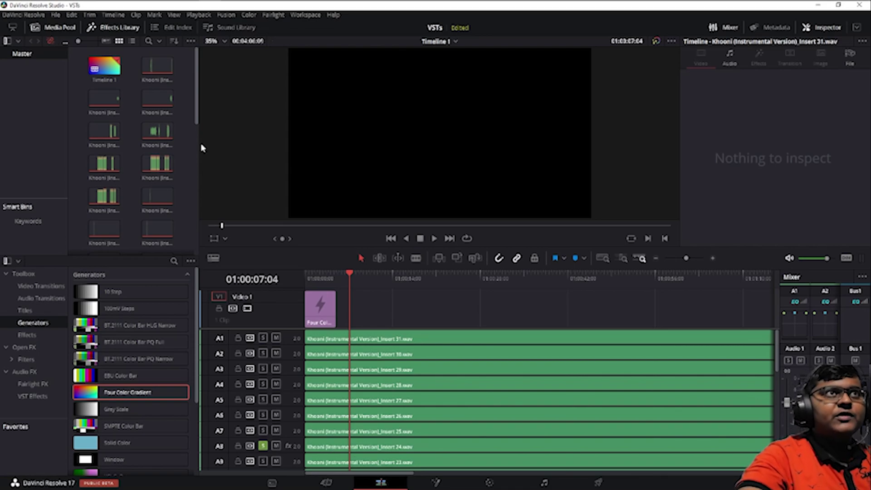
Step: Switch to the Fairlight page and open the Fairlight > Immersive Audio menu
{"action": "left_click", "coordinate": [273, 15]}
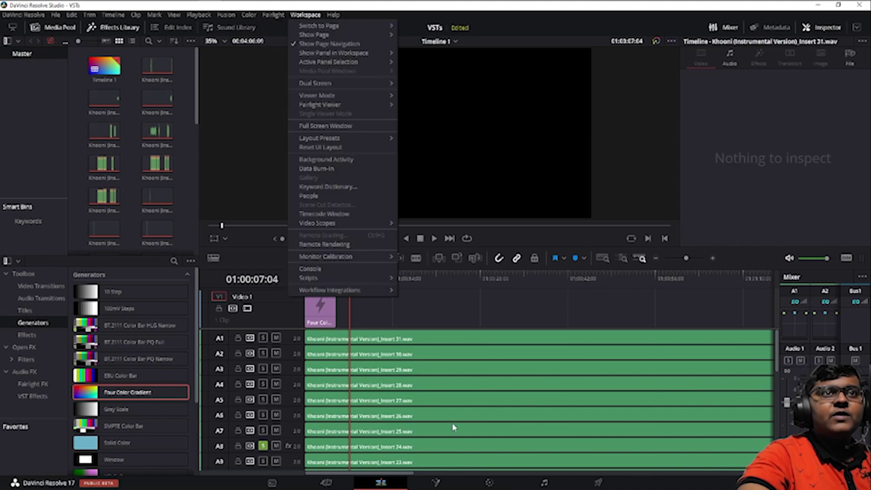
{"action": "left_click", "coordinate": [541, 484]}
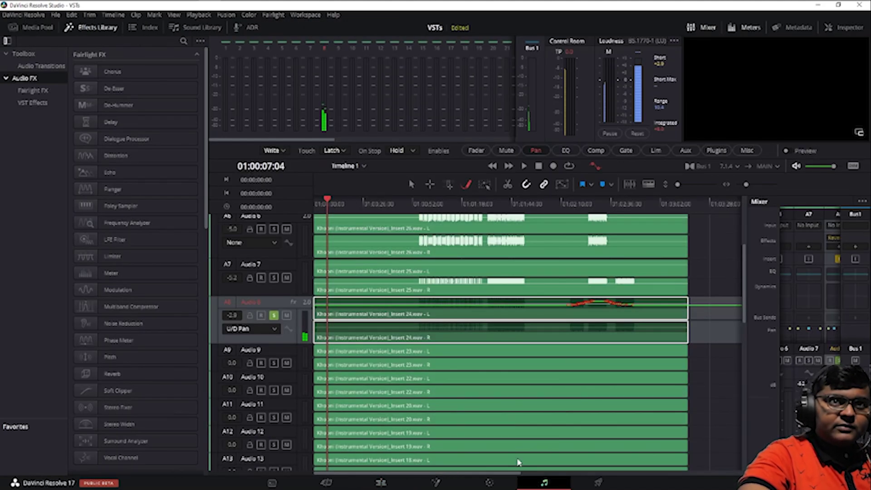
{"action": "left_click", "coordinate": [278, 16]}
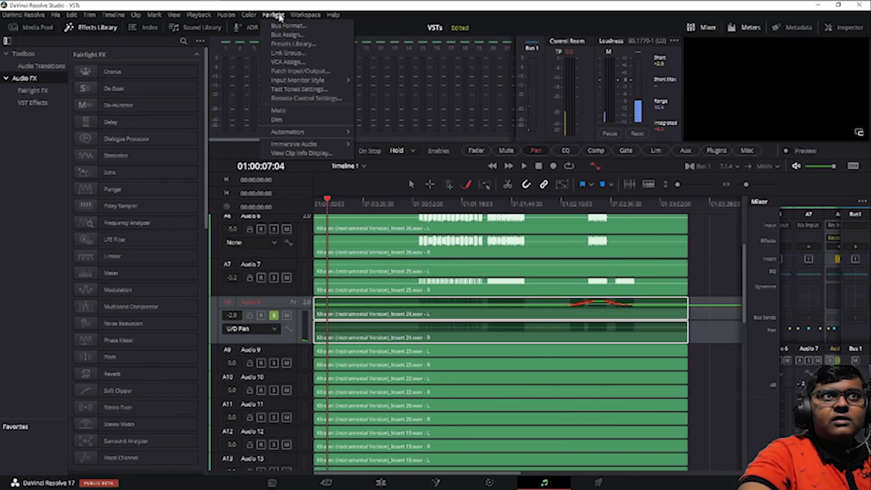
{"action": "mouse_move", "coordinate": [295, 144]}
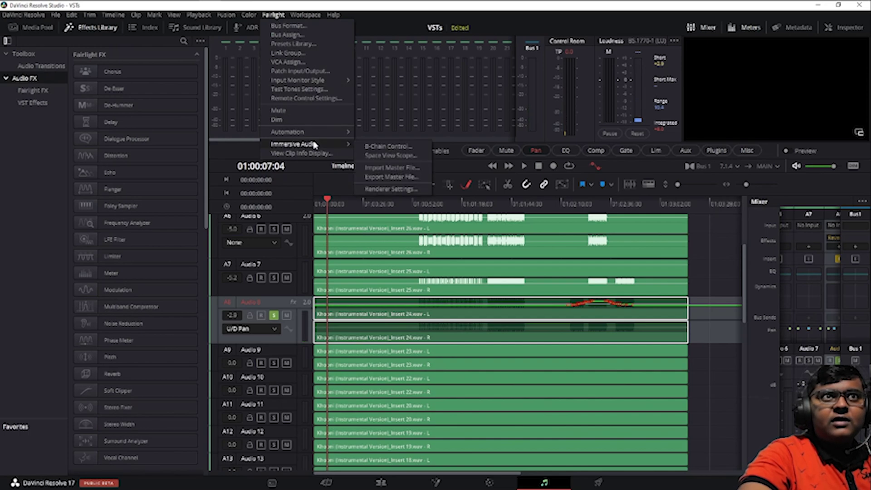
Step: Open the Dolby Atmos Renderer Settings and keep the Standard (Lo/Ro) 5.1 downmix and Lo/Ro stereo downmix
{"action": "left_click", "coordinate": [392, 188]}
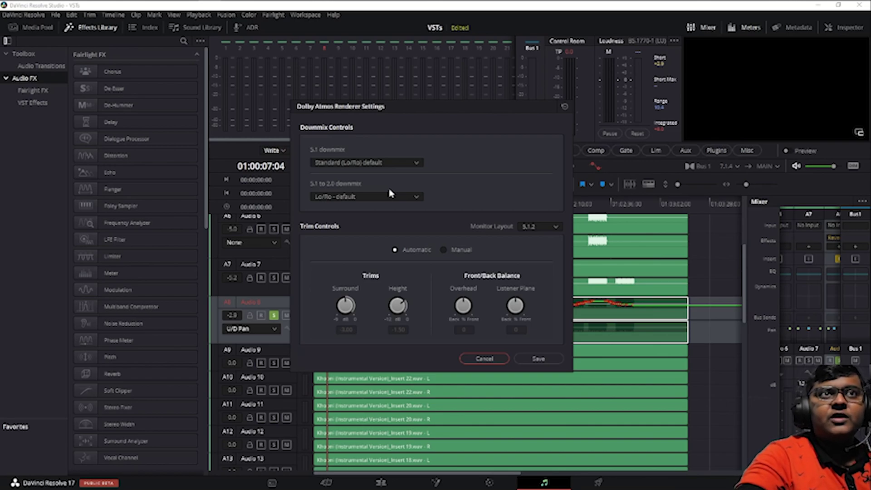
{"action": "left_click", "coordinate": [350, 163]}
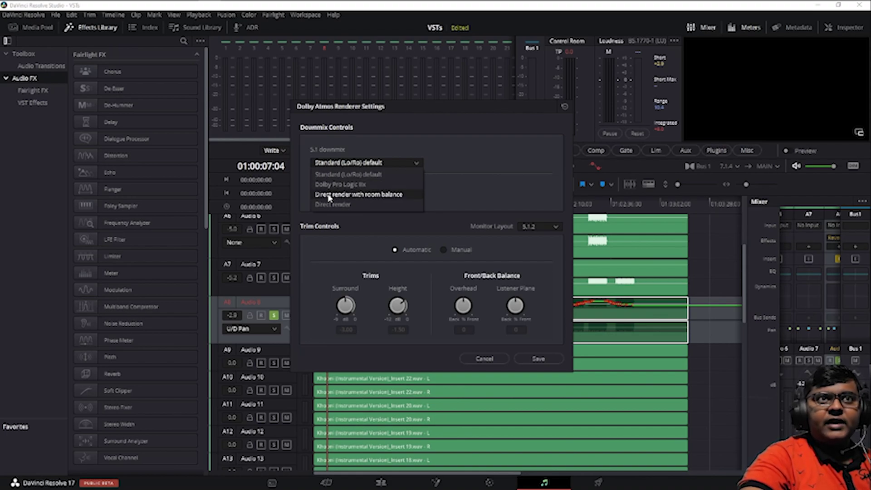
{"action": "left_click", "coordinate": [488, 189]}
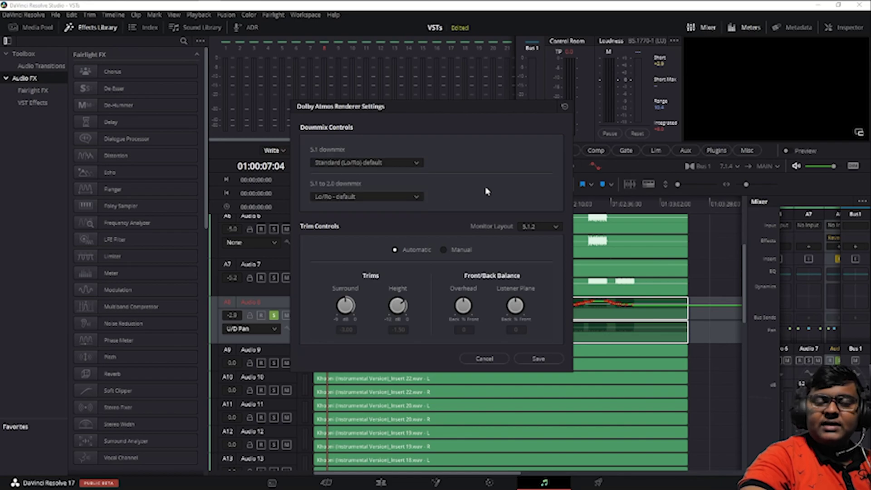
{"action": "left_click", "coordinate": [389, 198]}
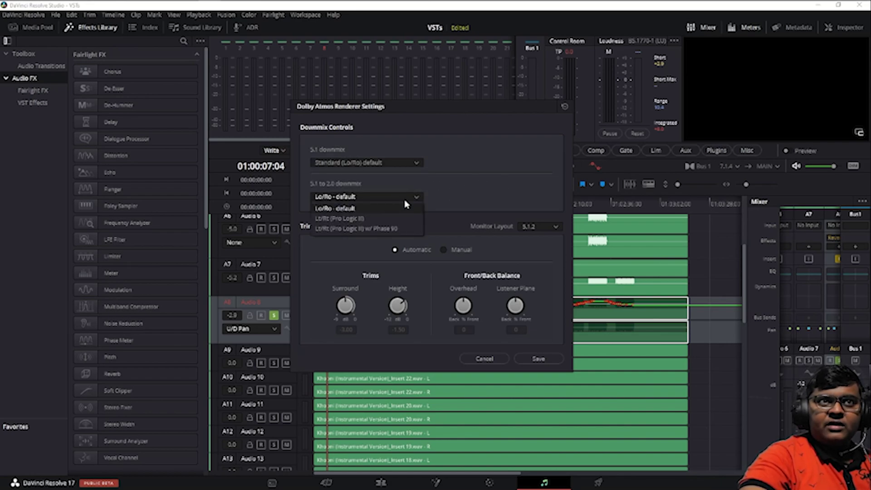
{"action": "left_click", "coordinate": [488, 203]}
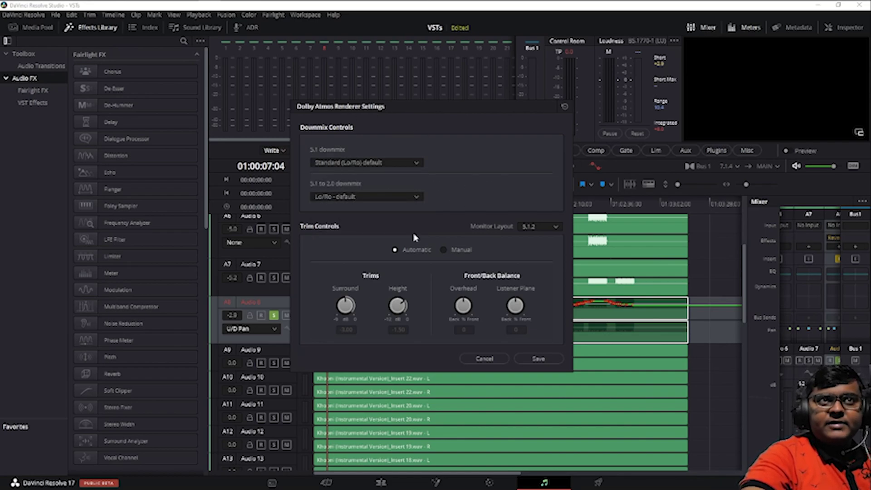
{"action": "left_click", "coordinate": [375, 165]}
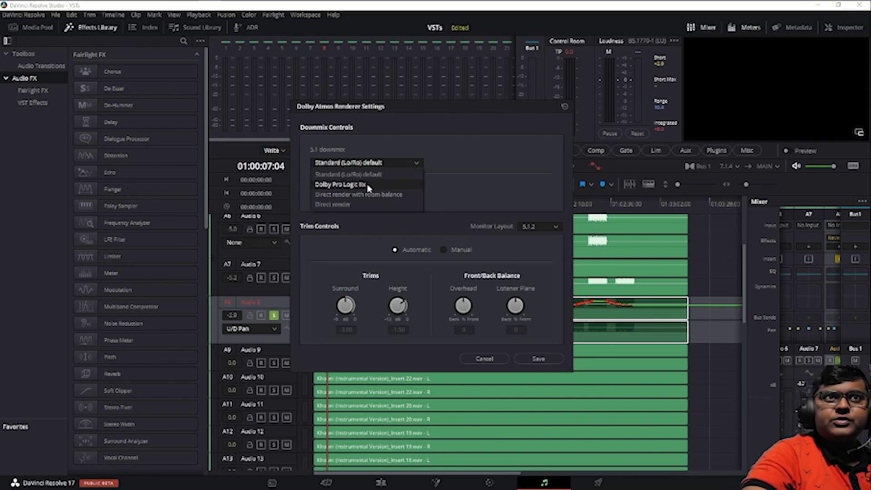
{"action": "left_click", "coordinate": [525, 183]}
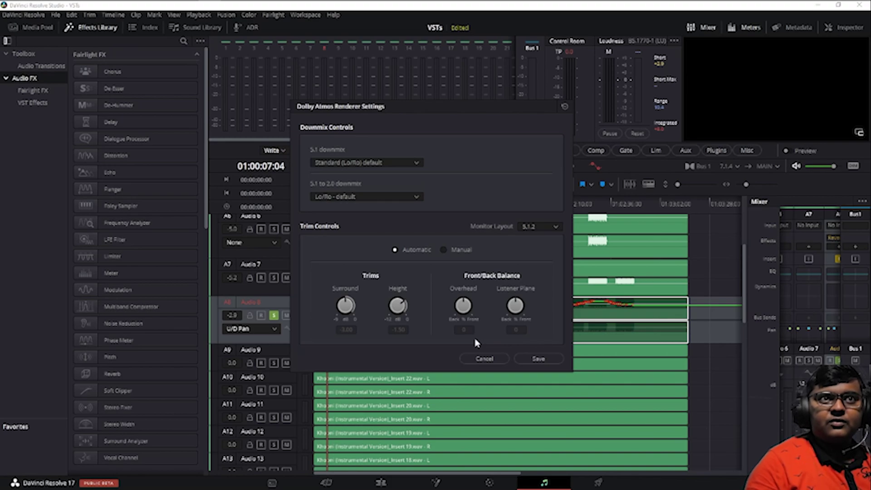
Step: Keep the 5.1.2 monitor layout and automatic trims, then save the renderer settings
{"action": "left_click", "coordinate": [528, 227]}
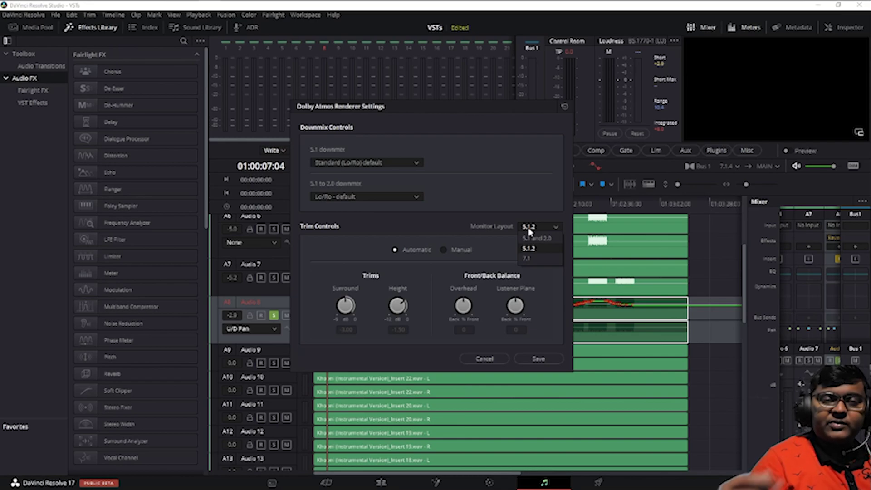
{"action": "left_click", "coordinate": [540, 249]}
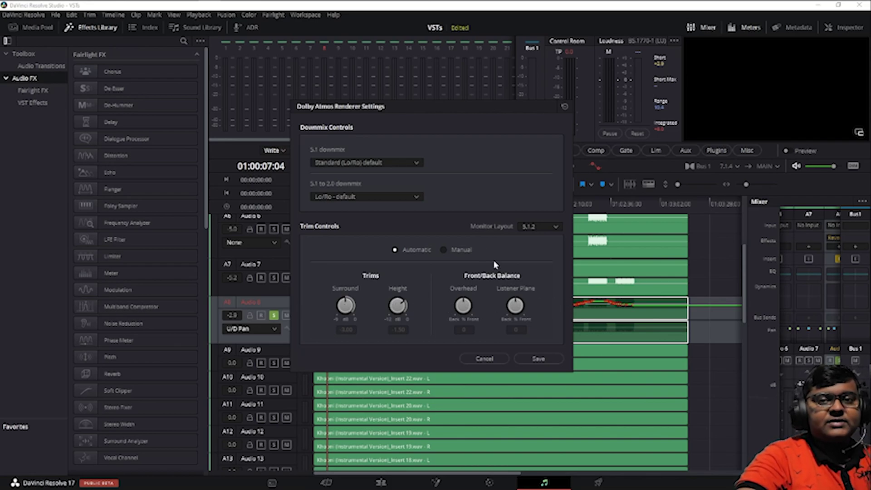
{"action": "left_click", "coordinate": [463, 249]}
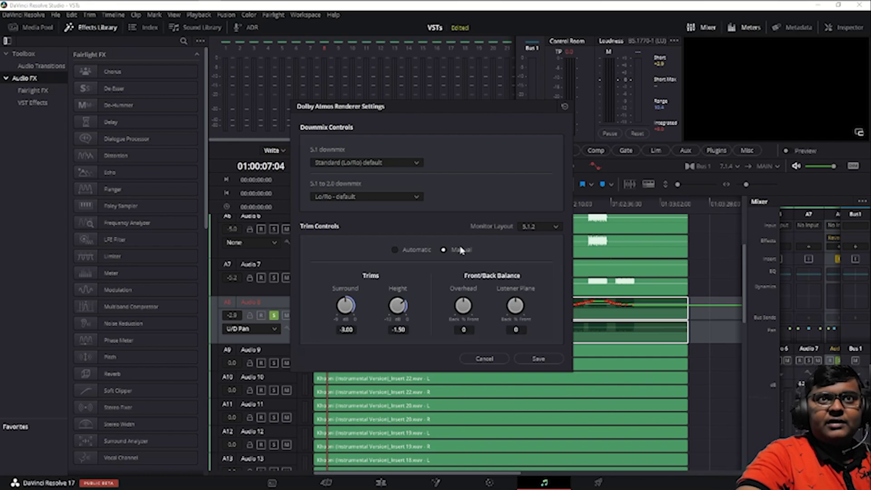
{"action": "left_click", "coordinate": [396, 249]}
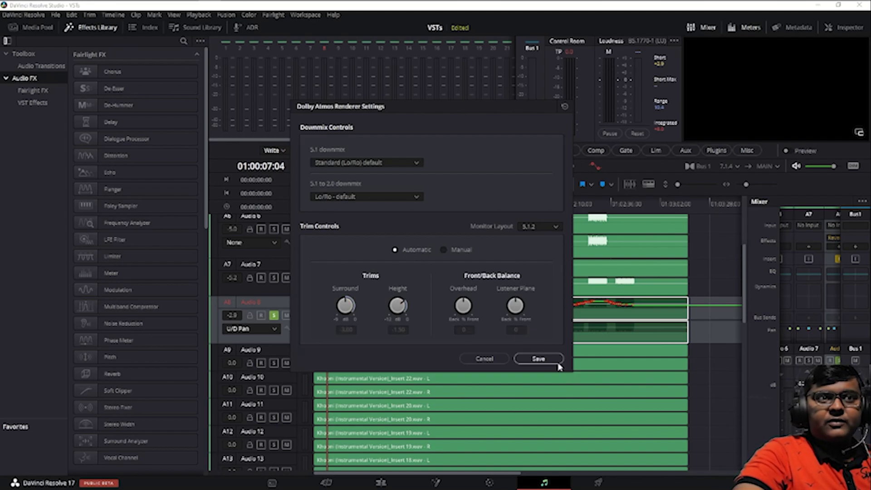
{"action": "left_click", "coordinate": [538, 358]}
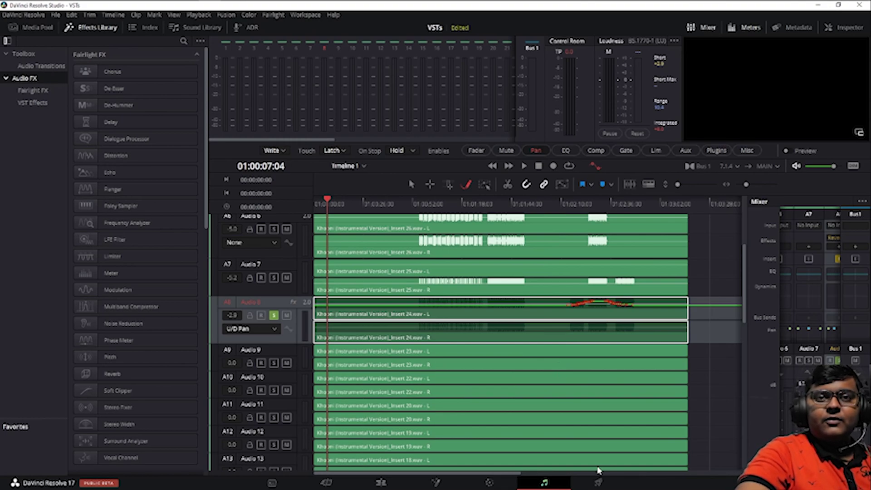